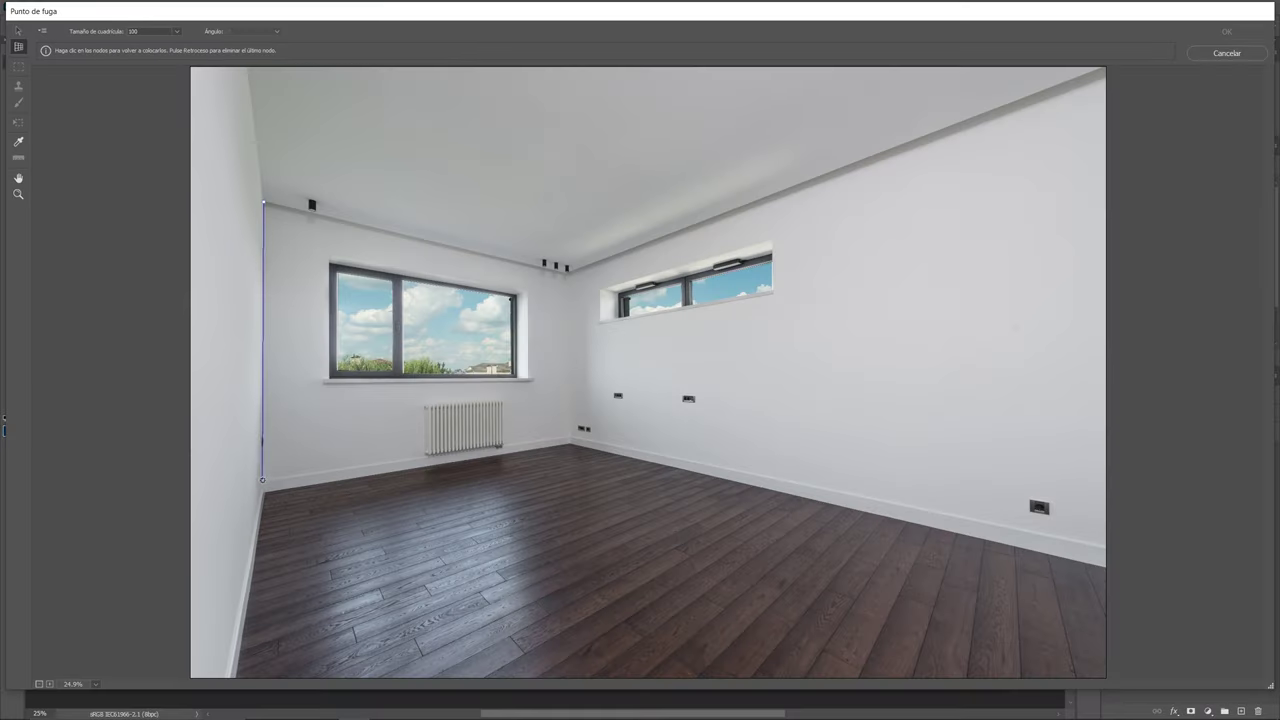
Step: Preview drawing perspective planes across the left and right walls in Vanishing Point
click(264, 203)
click(568, 272)
drag(571, 355, 1120, 553)
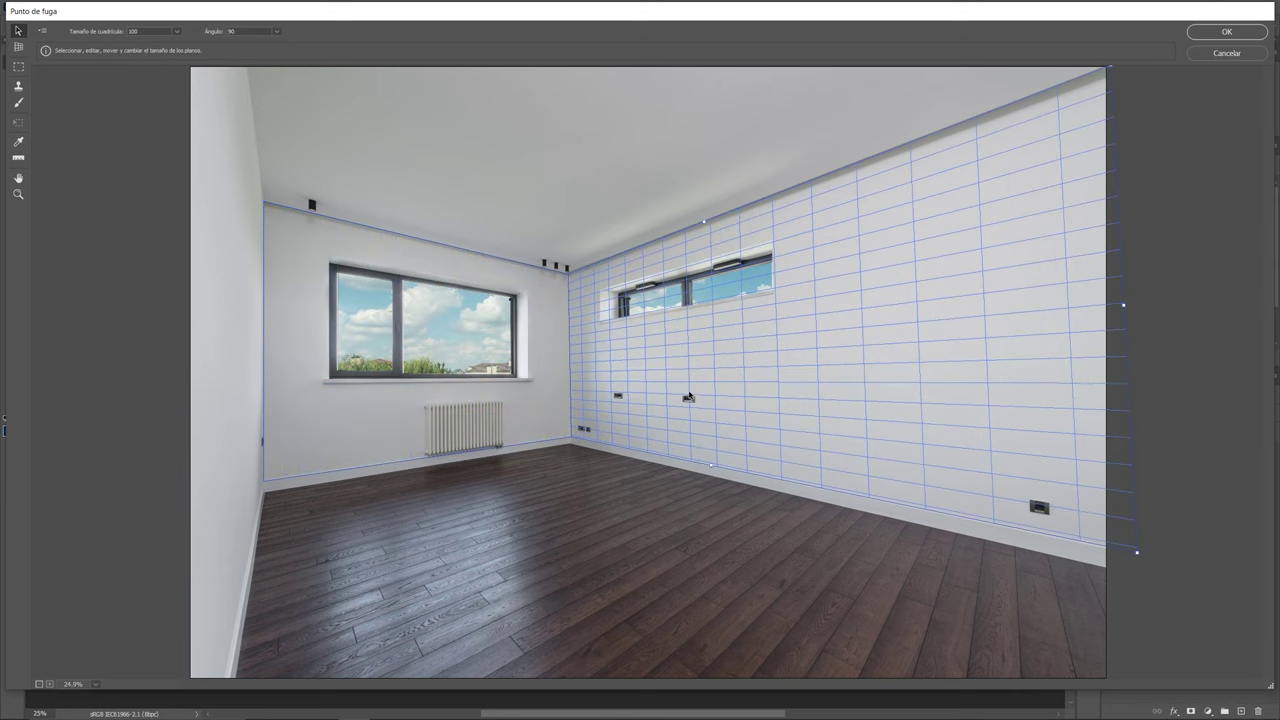
Step: Preview pasting the green swirl pattern and '¿QUÉ QUIERES HACER HOY?' text onto the wall planes
key(ctrl+v)
drag(560, 206, 366, 325)
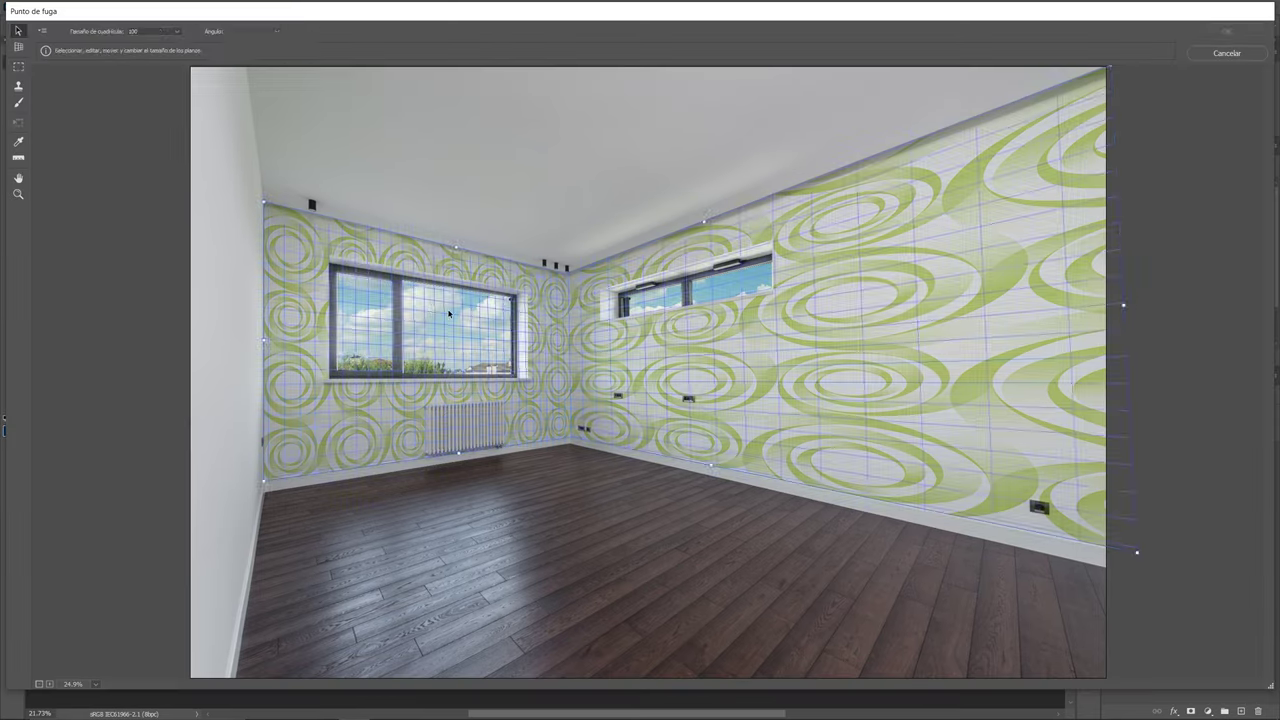
key(ctrl+v)
drag(600, 330, 810, 372)
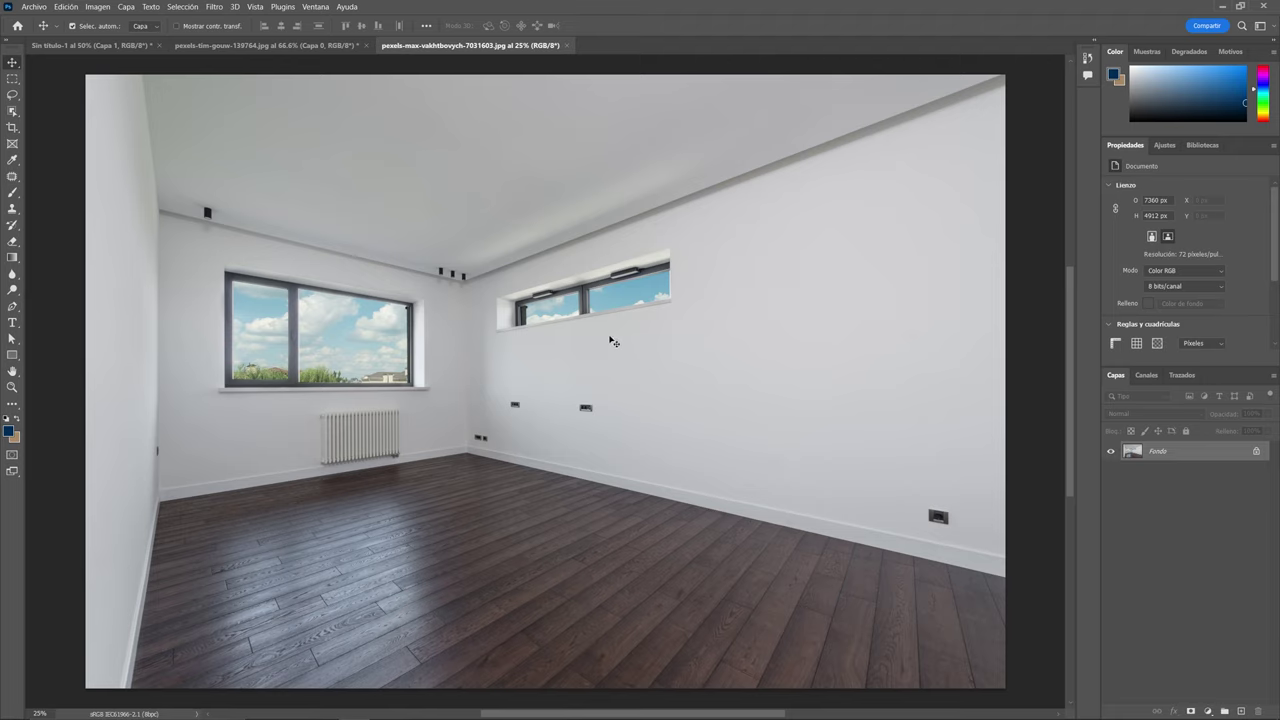
Step: Place pattern files motivo 3, 2 and 1 as embedded layers, committing each, then select motivo 1
click(34, 6)
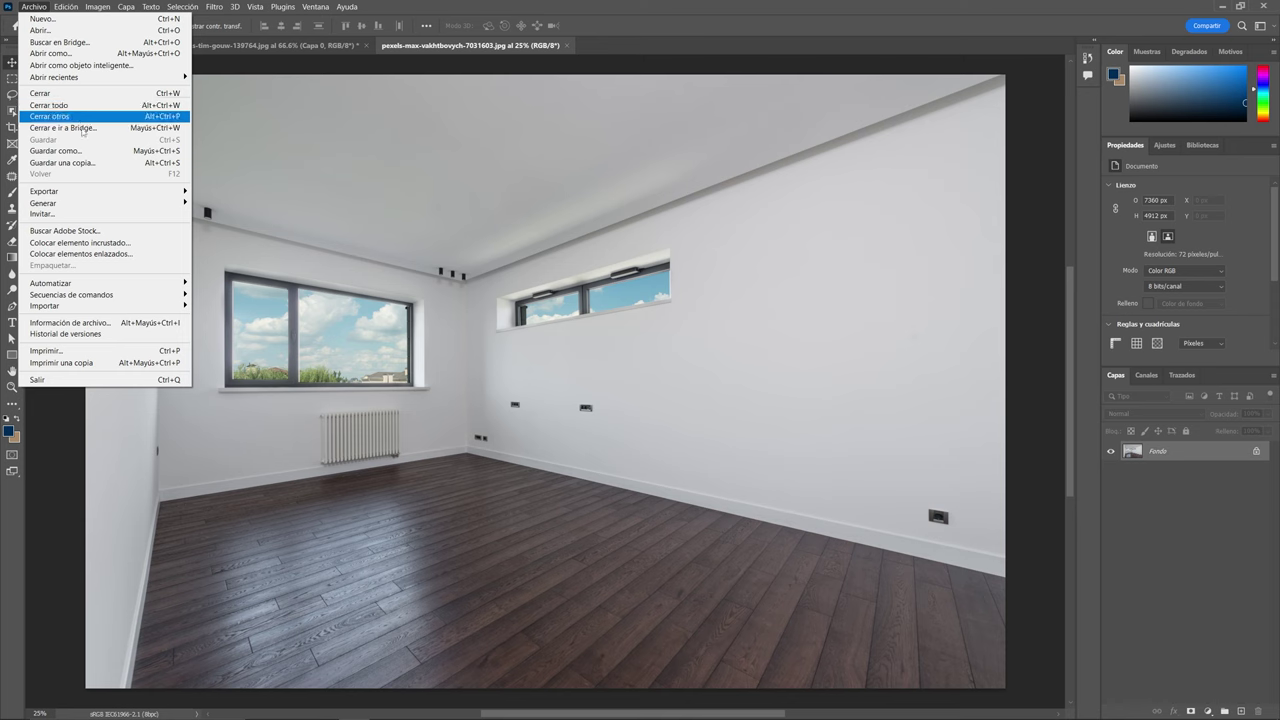
click(106, 243)
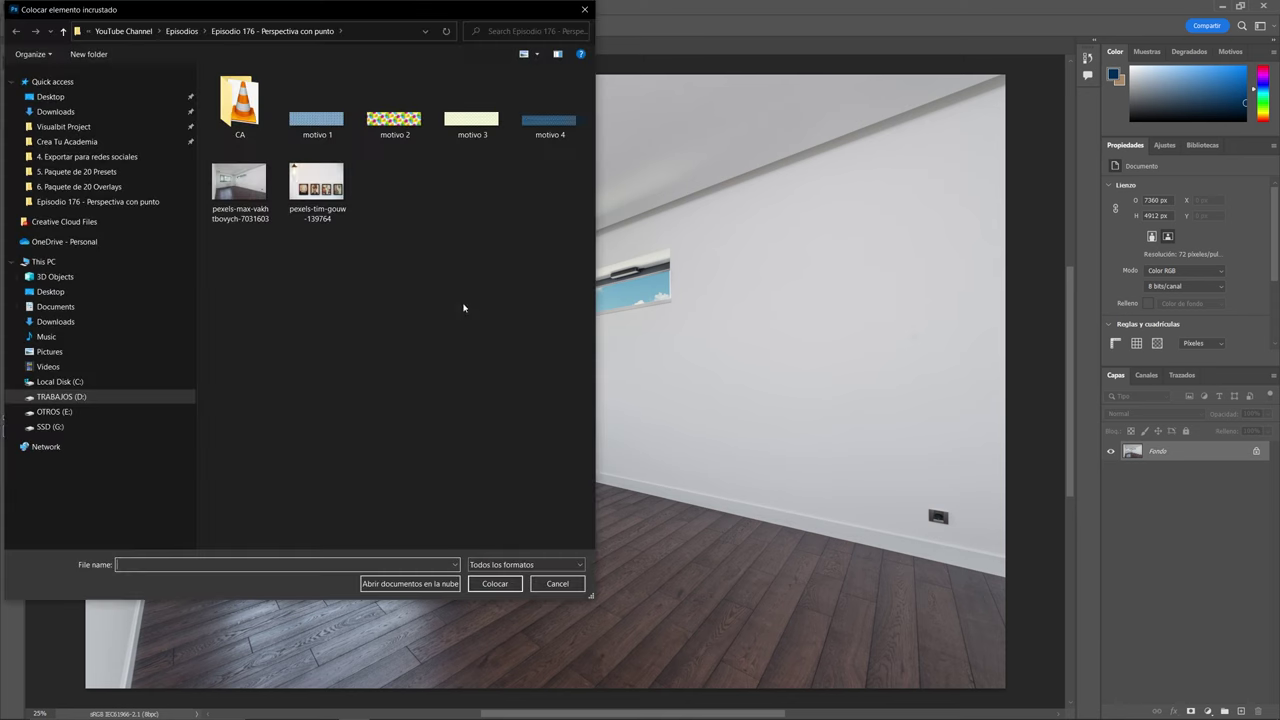
click(332, 125)
click(395, 120)
click(459, 133)
double_click(459, 133)
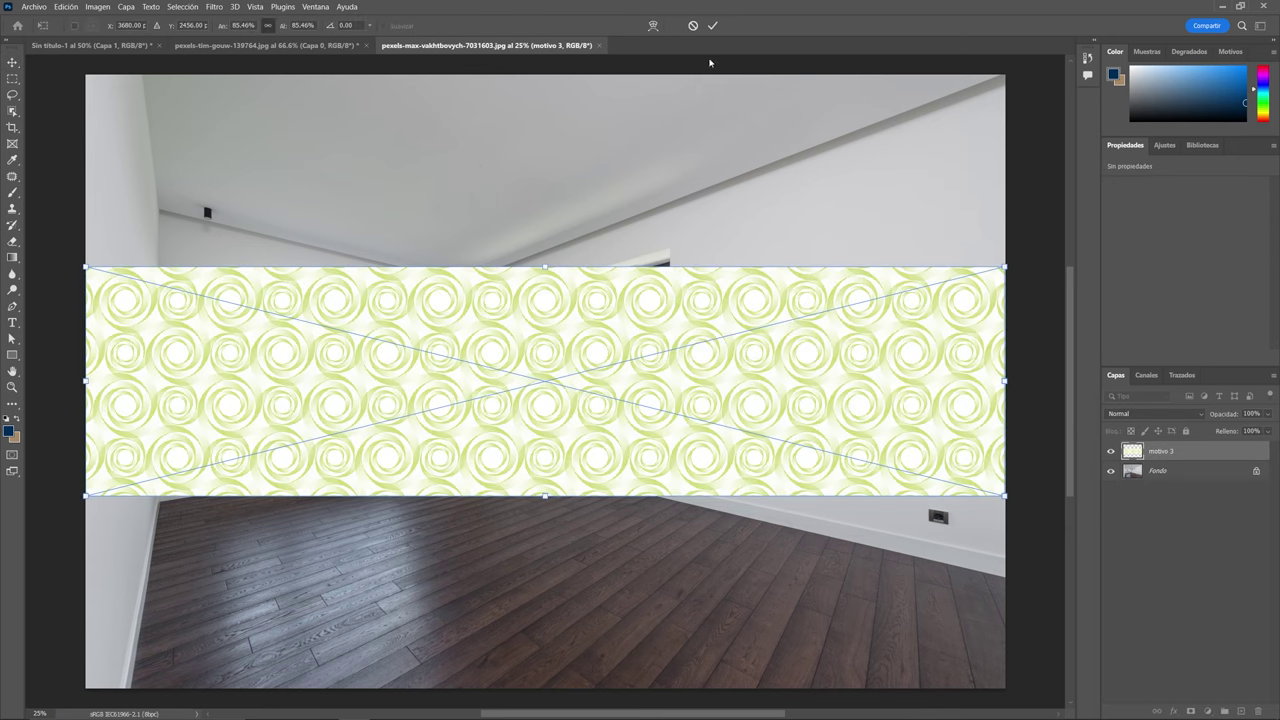
click(713, 26)
click(34, 6)
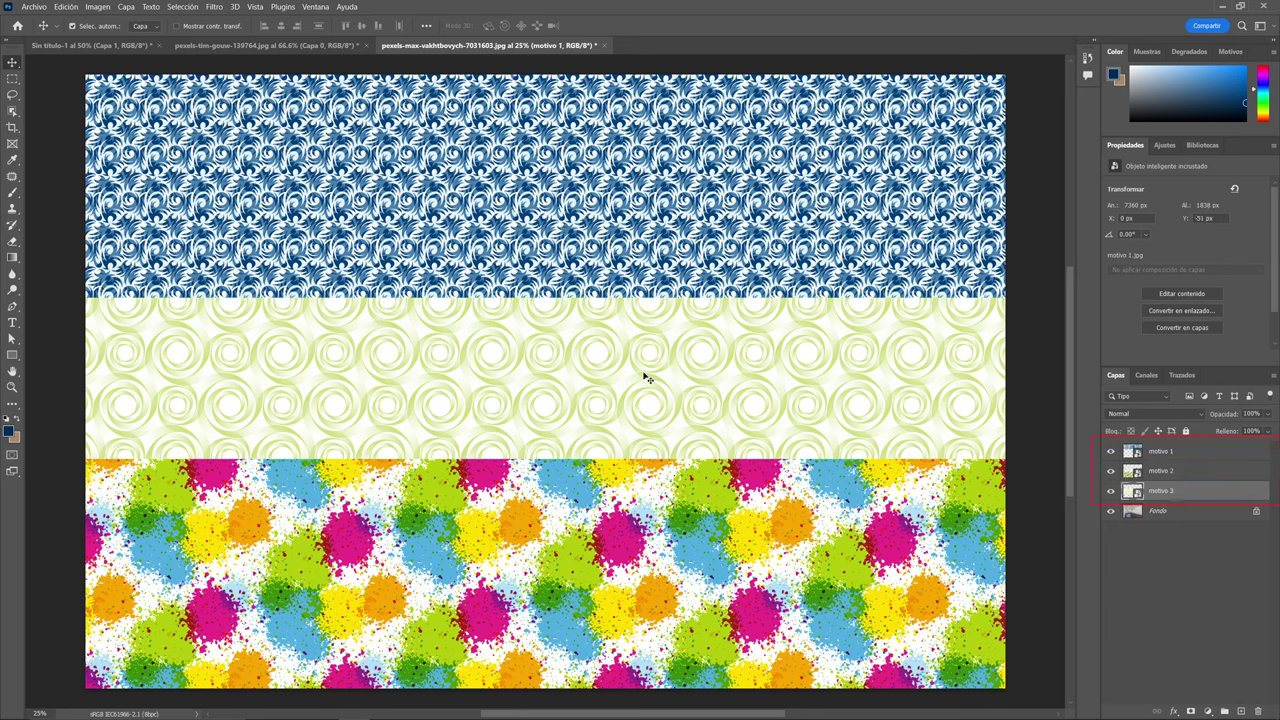
click(634, 258)
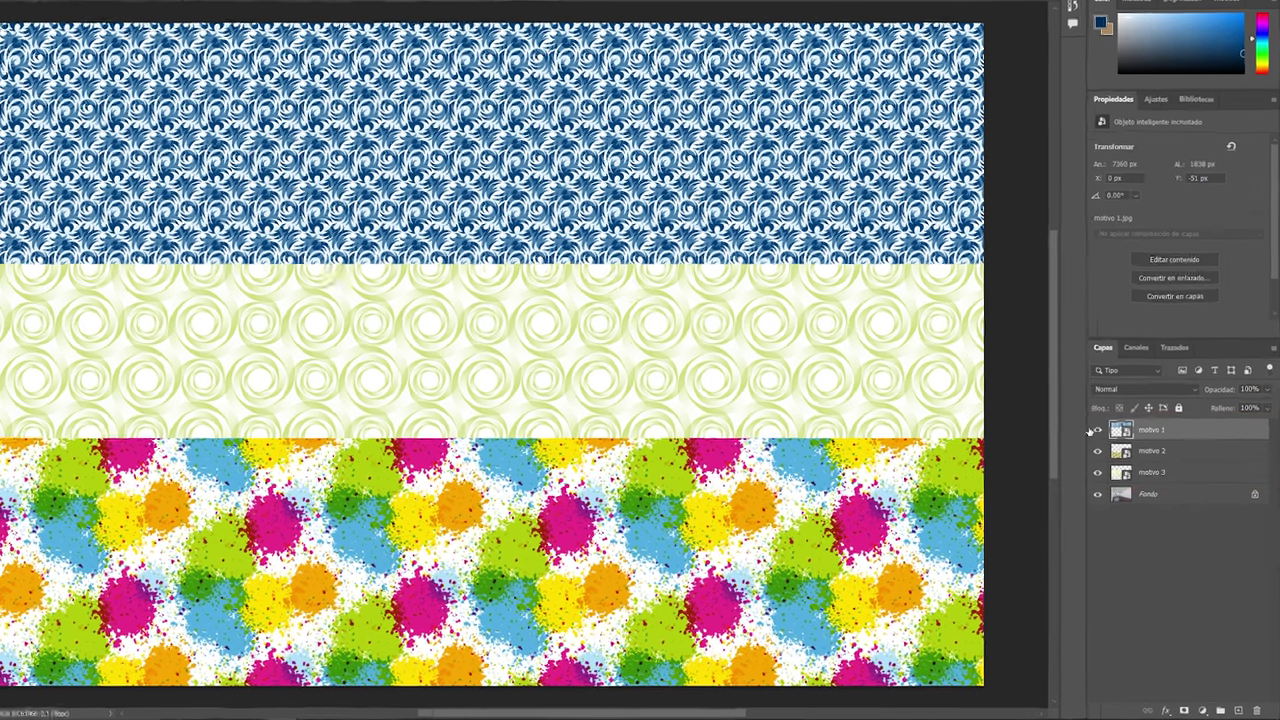
Step: Hide the motivo 1 and motivo 2 pattern layers, leaving the green swirl visible
click(1110, 451)
click(1110, 471)
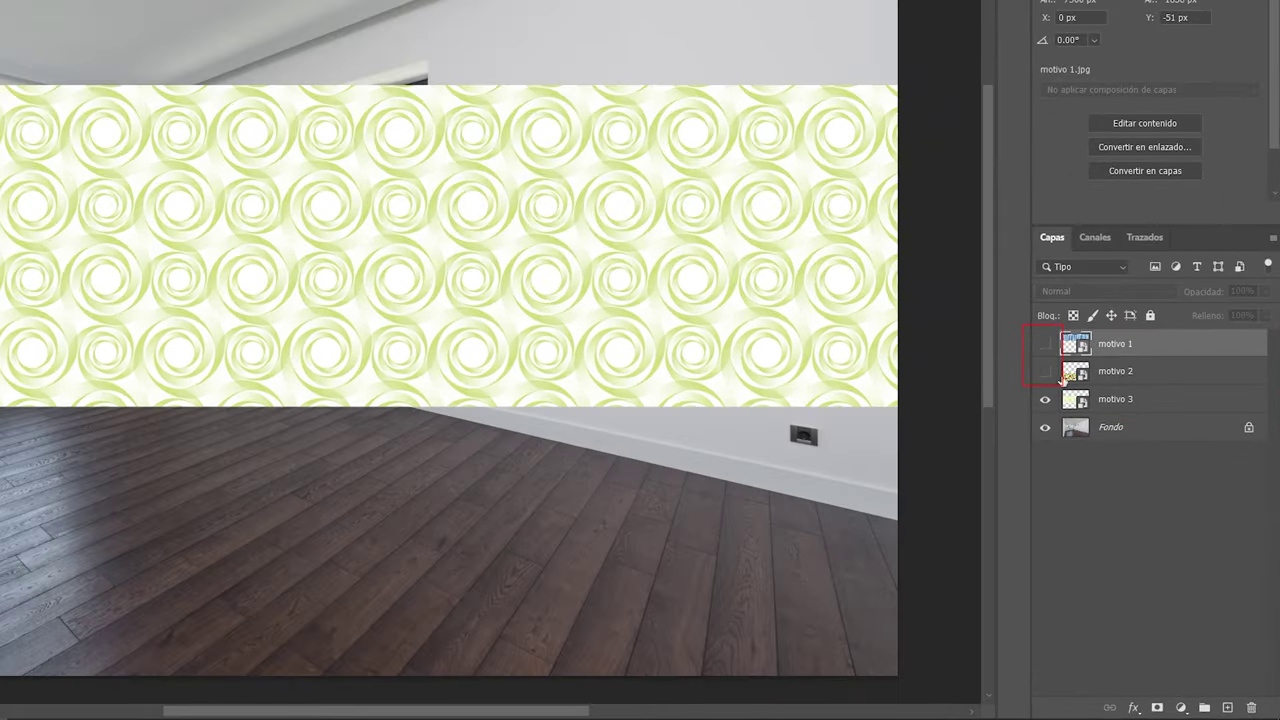
click(1118, 381)
click(1115, 405)
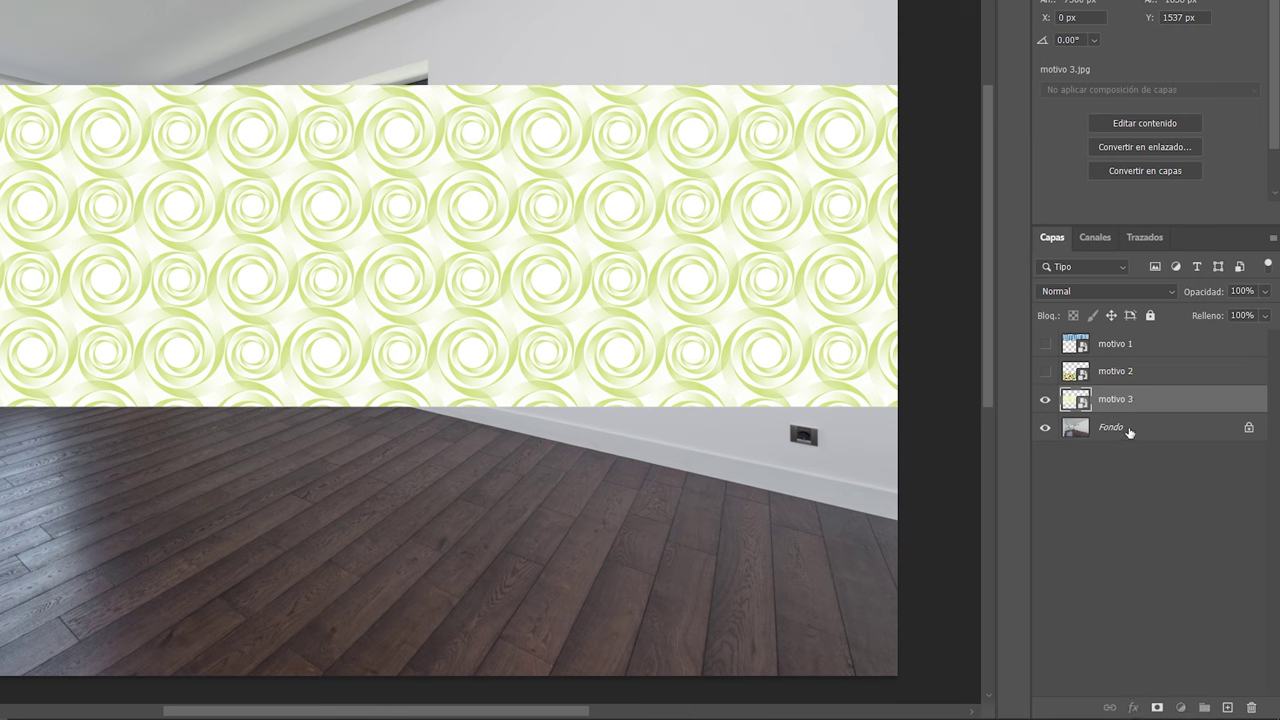
Step: Add a new empty layer above Fondo named 'Punto de fuga'
click(1131, 430)
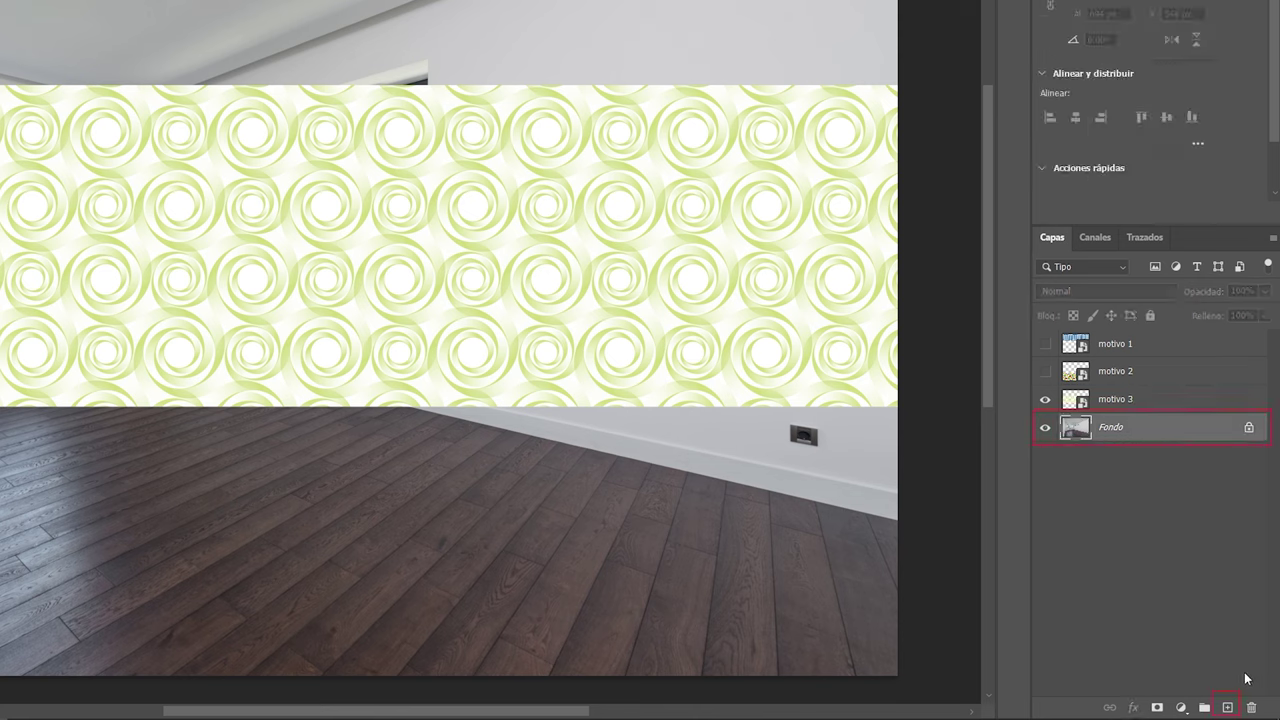
click(1226, 708)
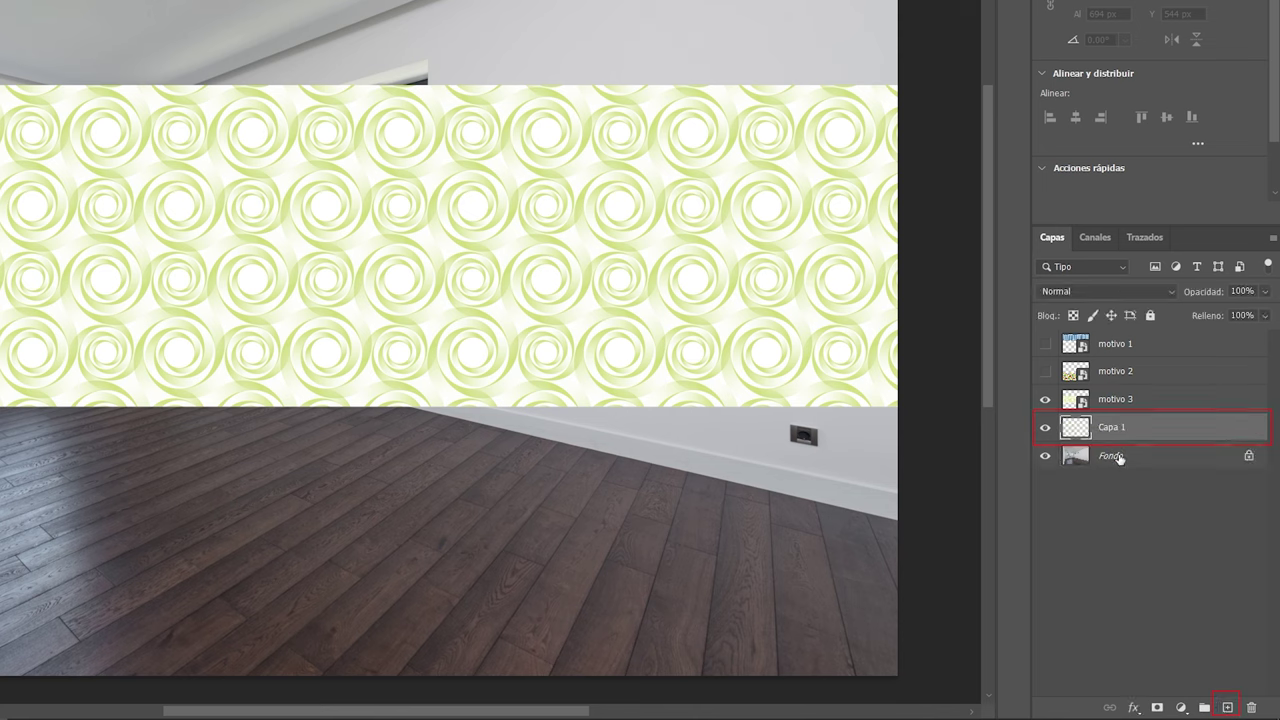
double_click(1118, 429)
text(Punt)
text(o de fuga)
key(Return)
Step: Copy the motivo 3 swirl pattern from its thumbnail selection, deselect, and hide motivo 3
click(1121, 408)
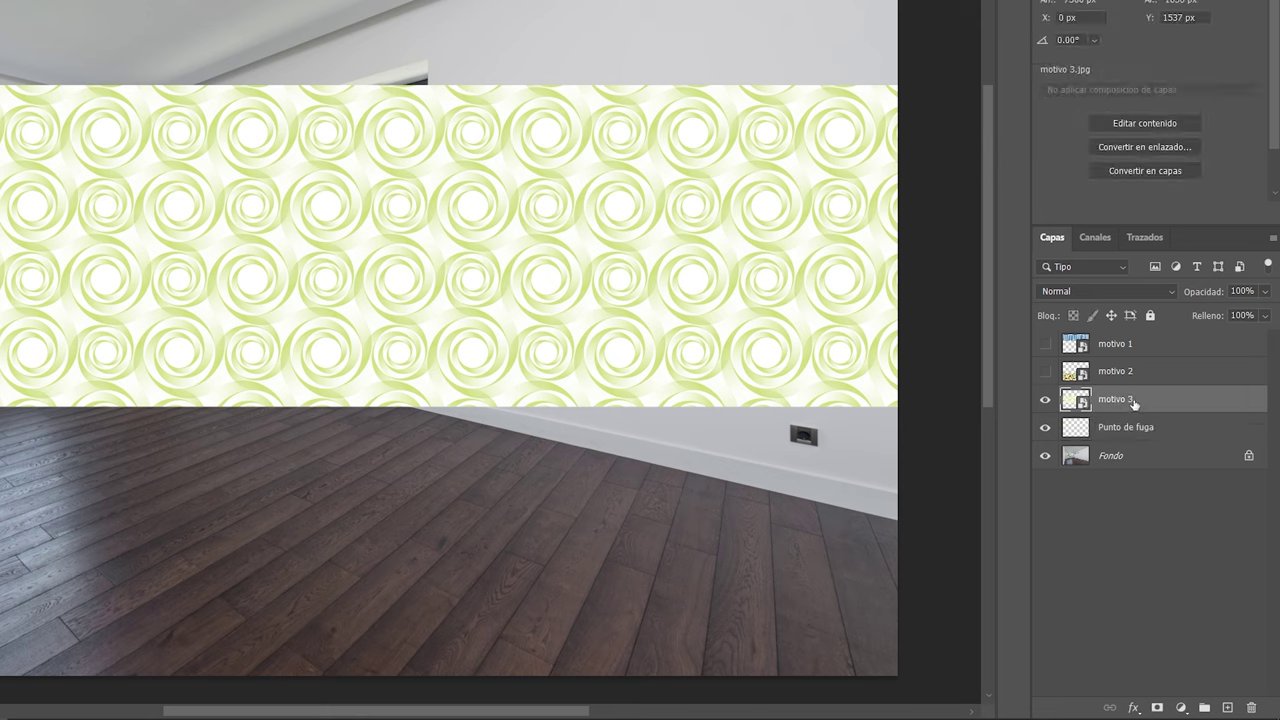
drag(1141, 404, 1125, 410)
ctrl+click(1076, 404)
ctrl+click(1076, 404)
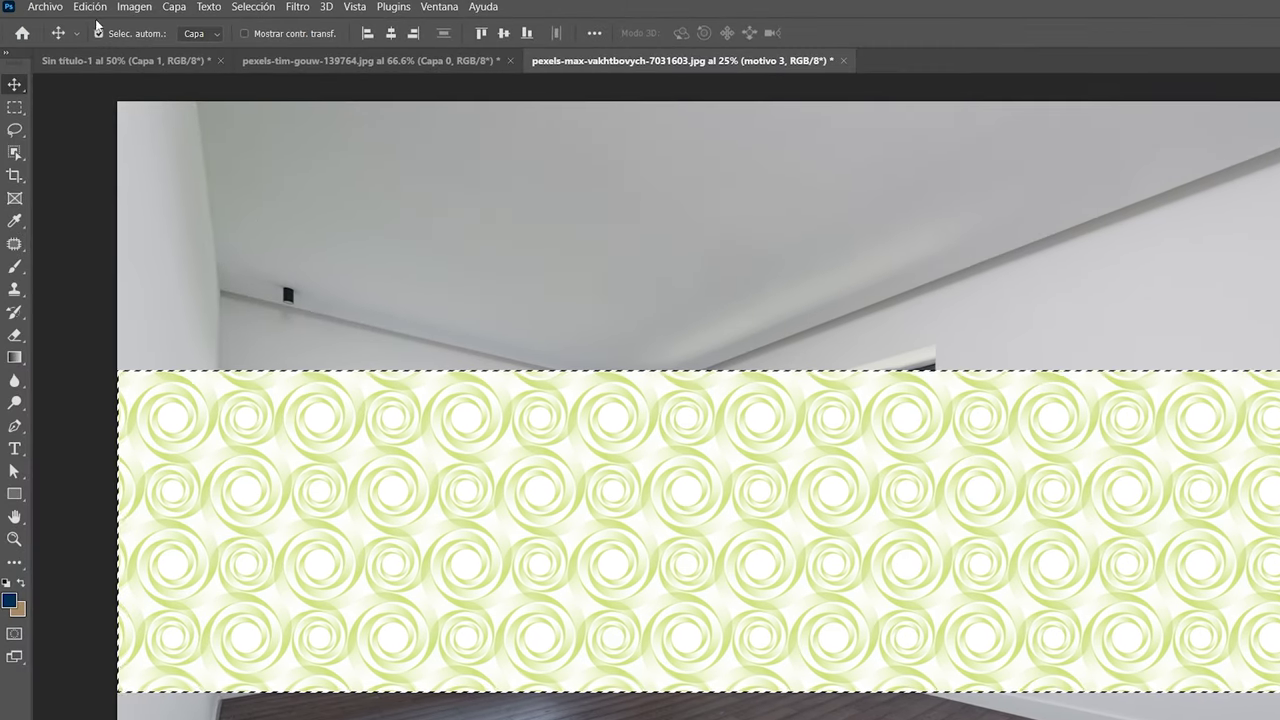
click(92, 10)
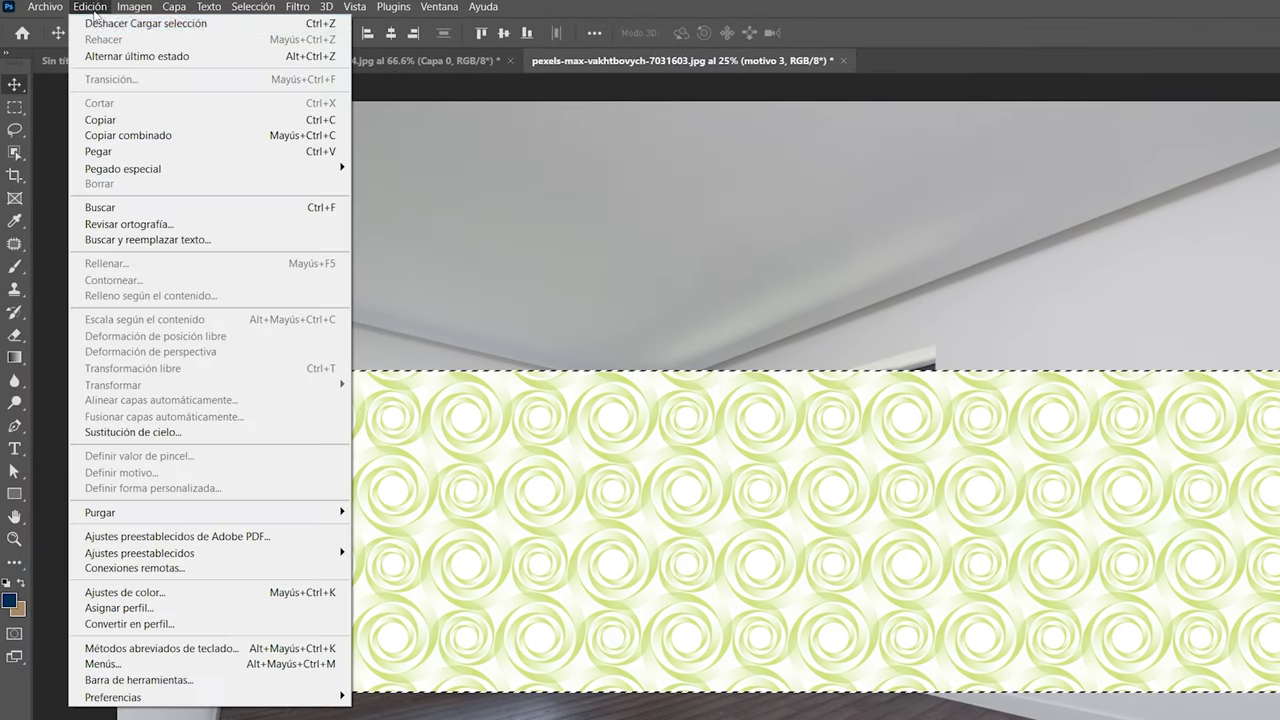
click(113, 117)
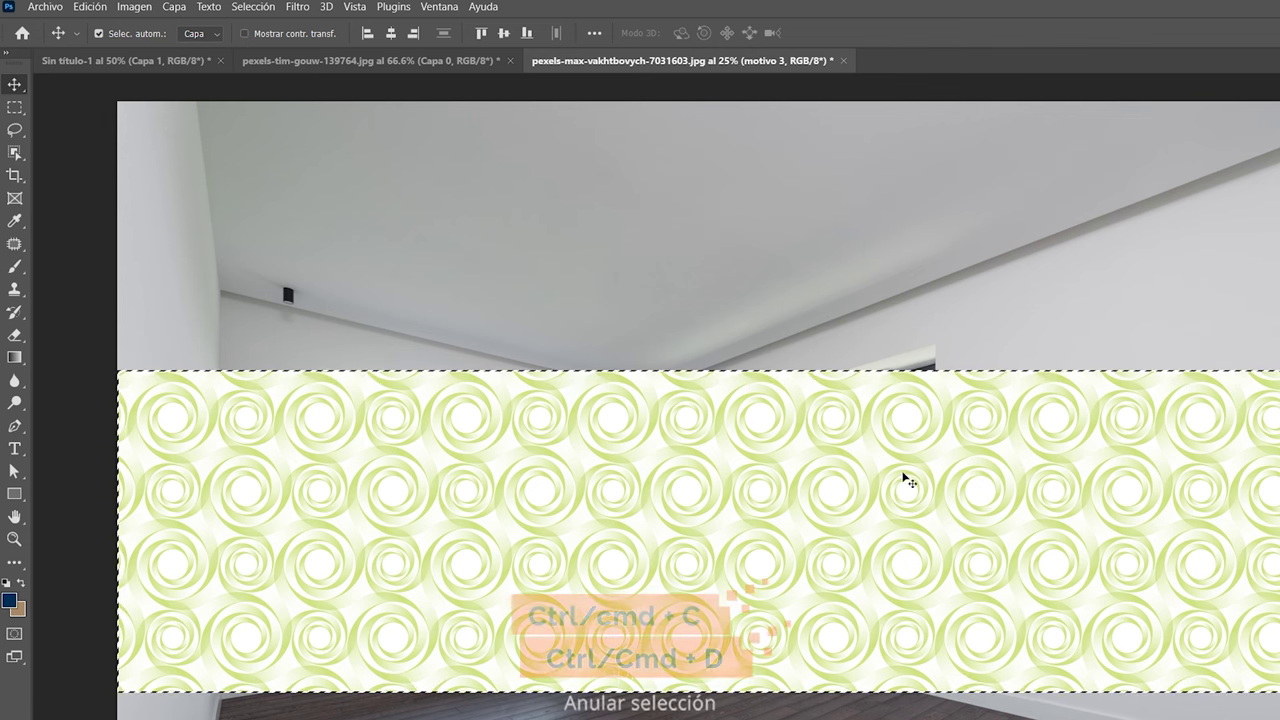
key(ctrl+d)
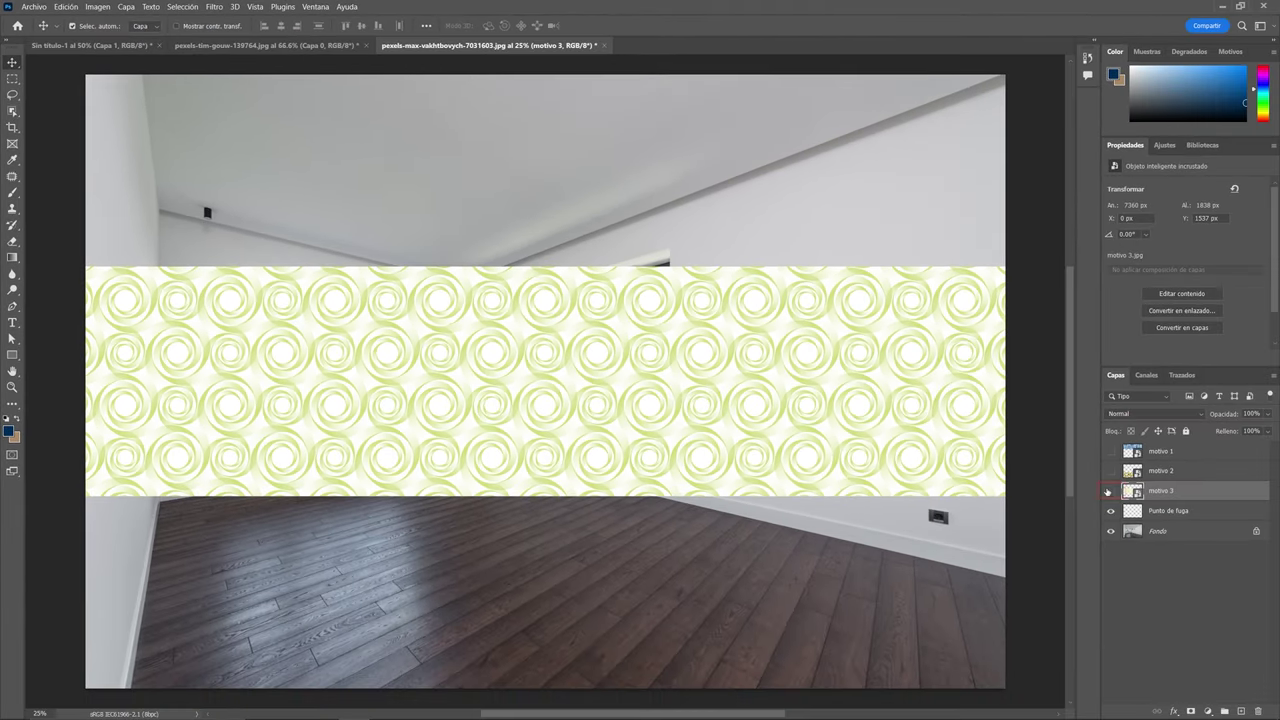
click(1109, 491)
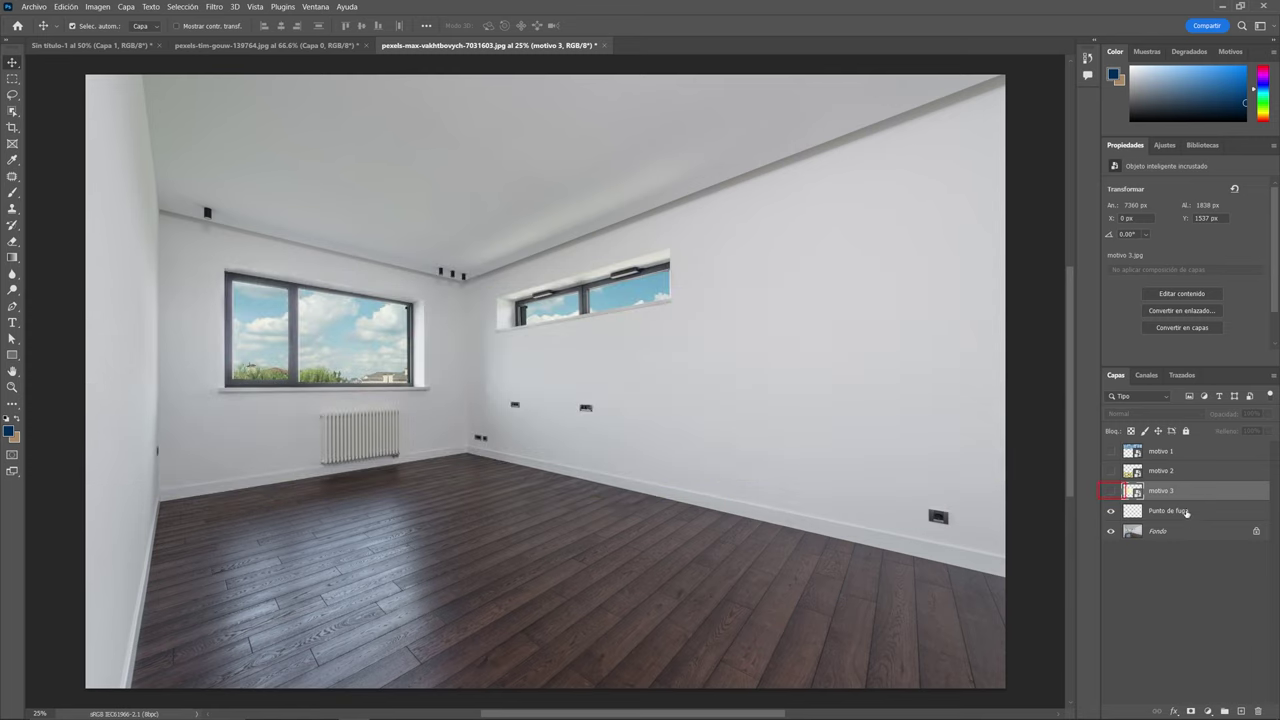
Step: Open Filtro > Punto de fuga on the Punto de fuga layer and set the left-wall plane's first corner
click(1185, 512)
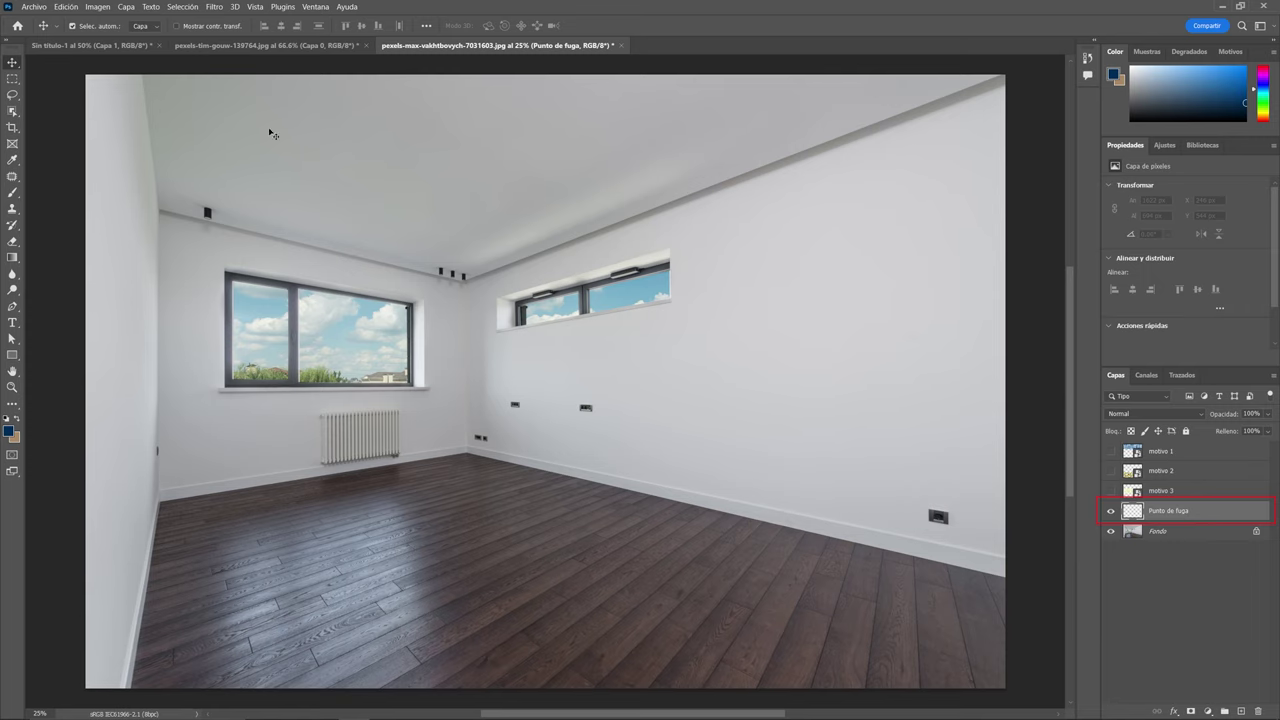
click(214, 7)
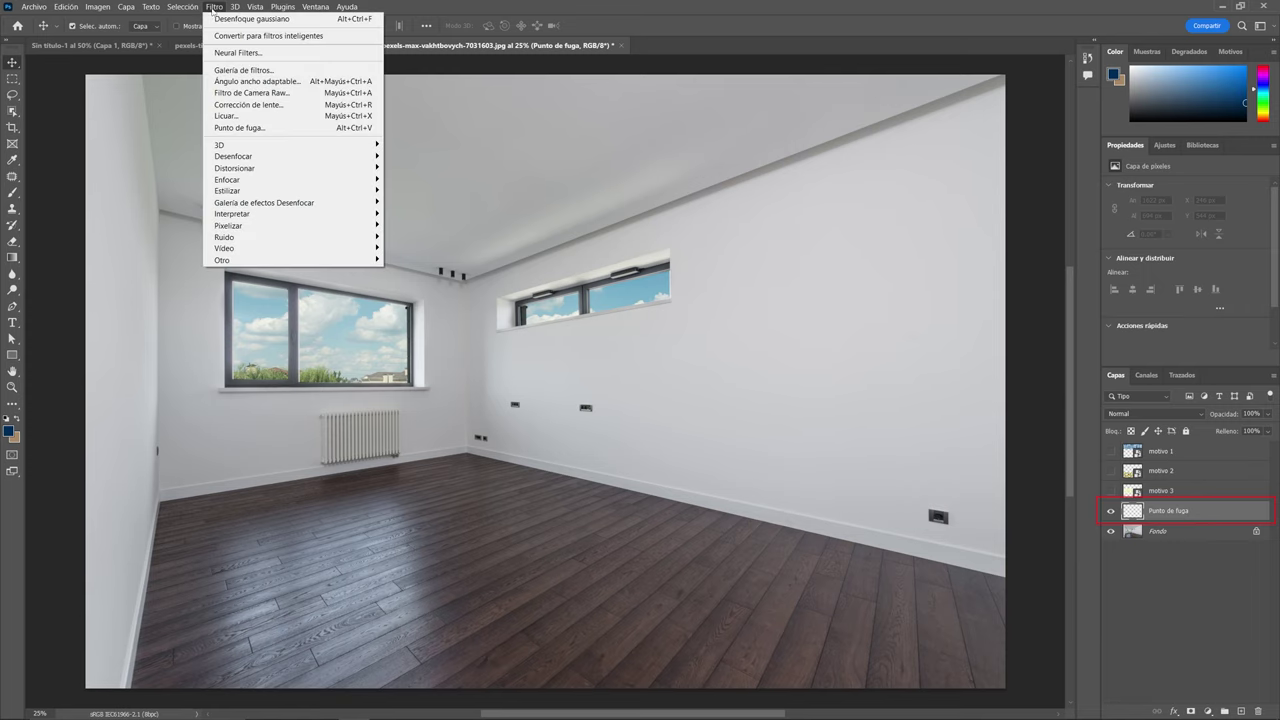
click(287, 128)
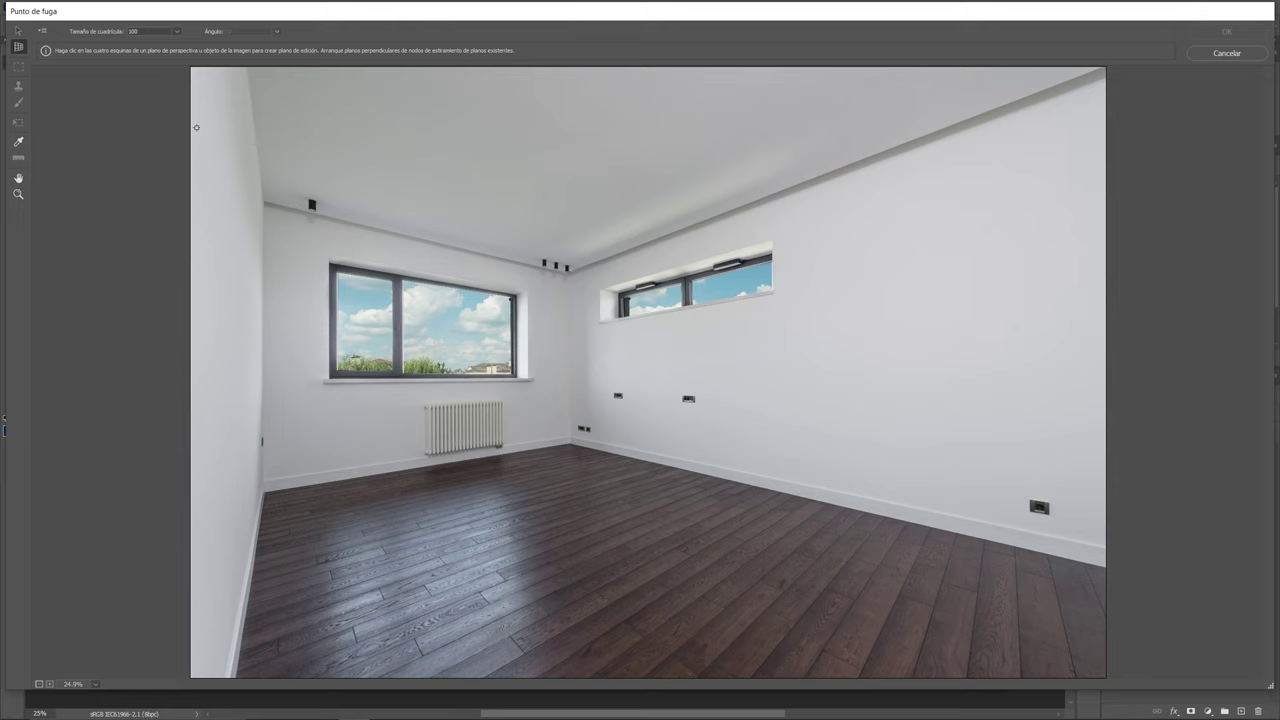
click(263, 202)
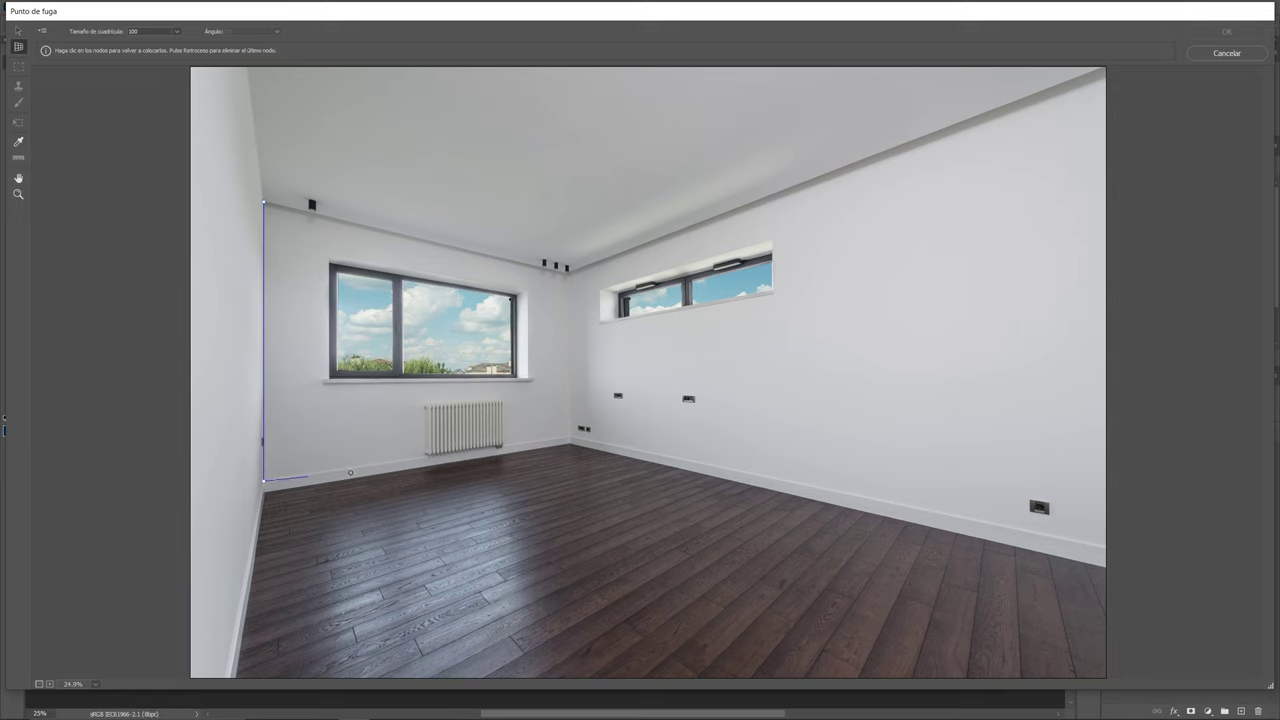
Step: Finish the left-wall plane, then pull a perpendicular right-wall plane reaching ceiling and floor
click(571, 437)
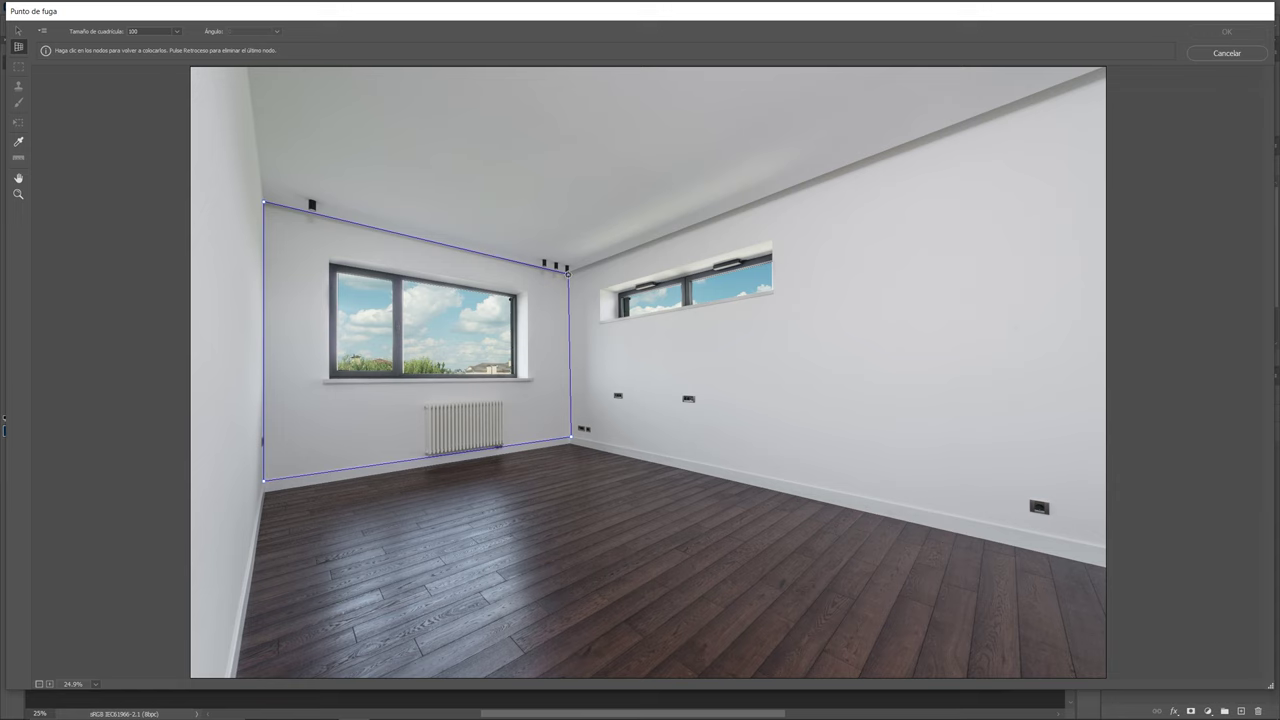
click(568, 273)
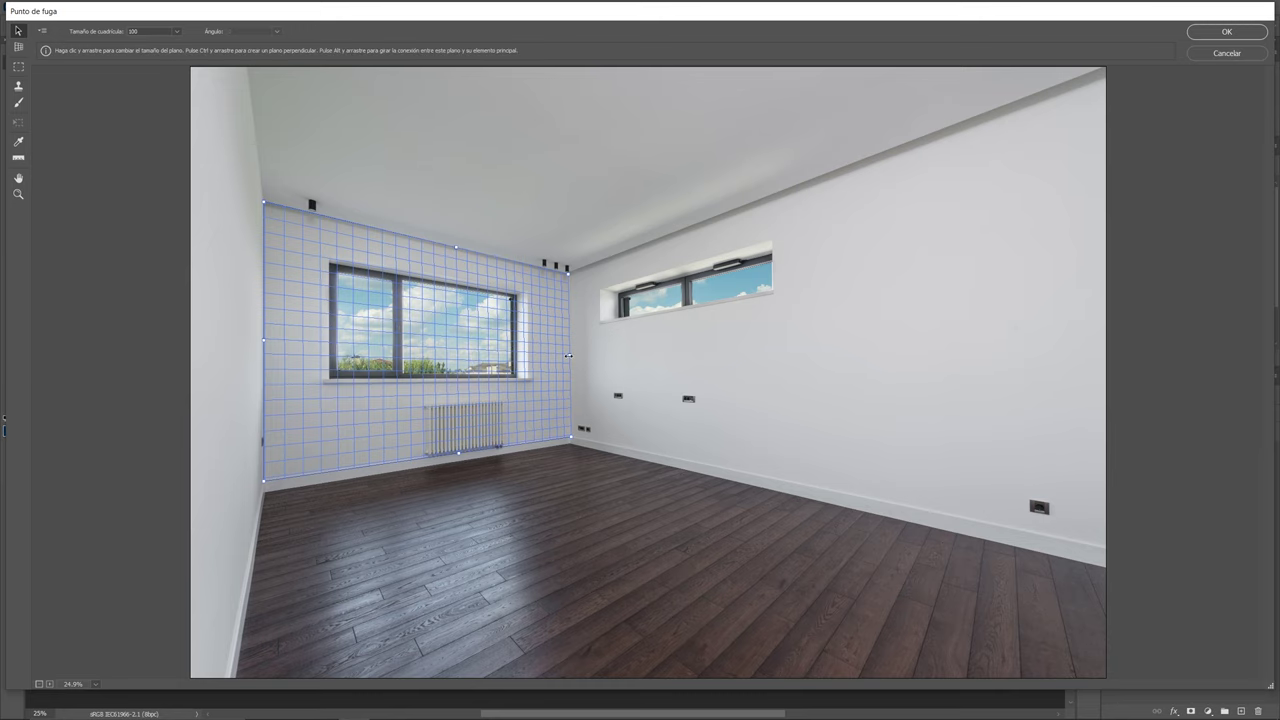
key(alt)
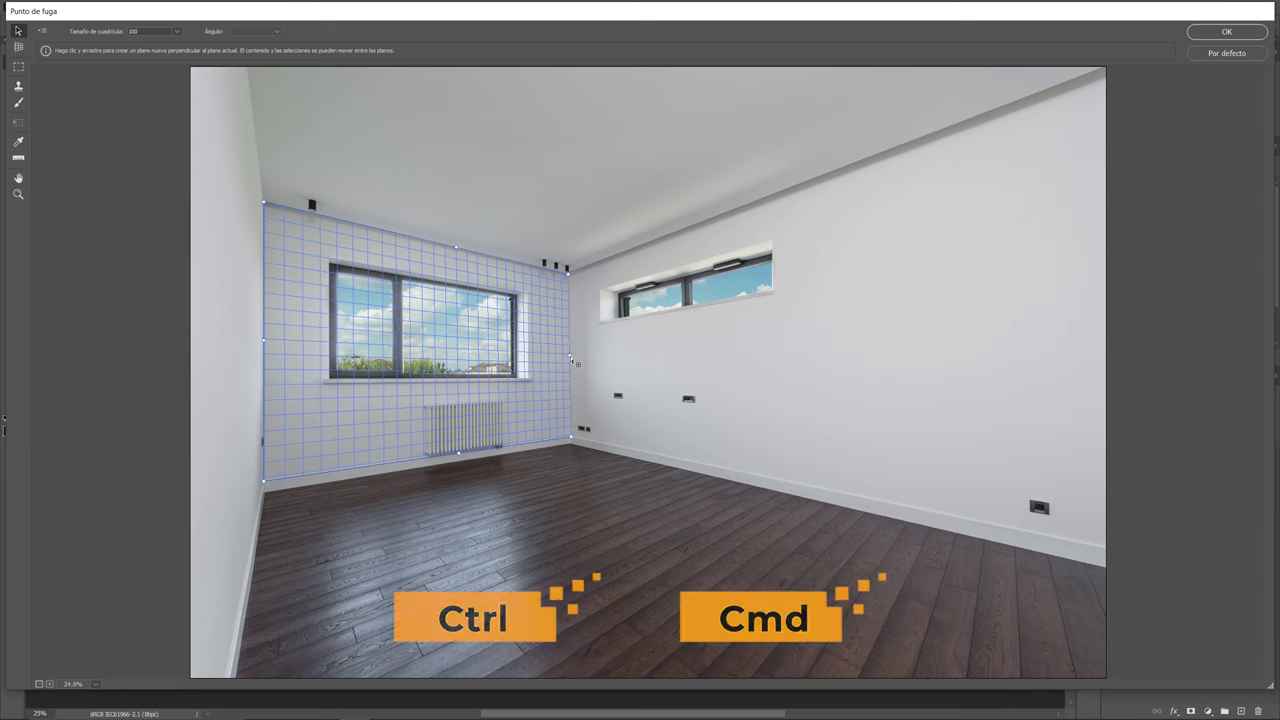
drag(568, 358, 765, 353)
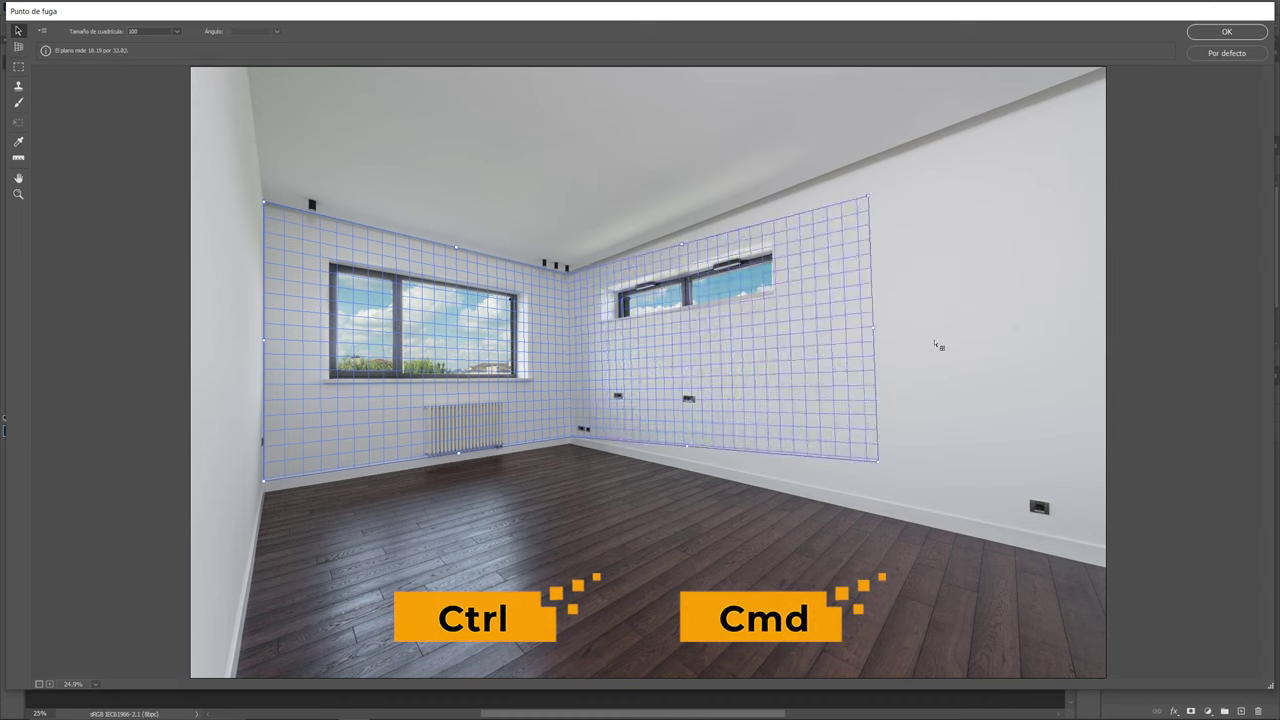
drag(765, 353, 1124, 318)
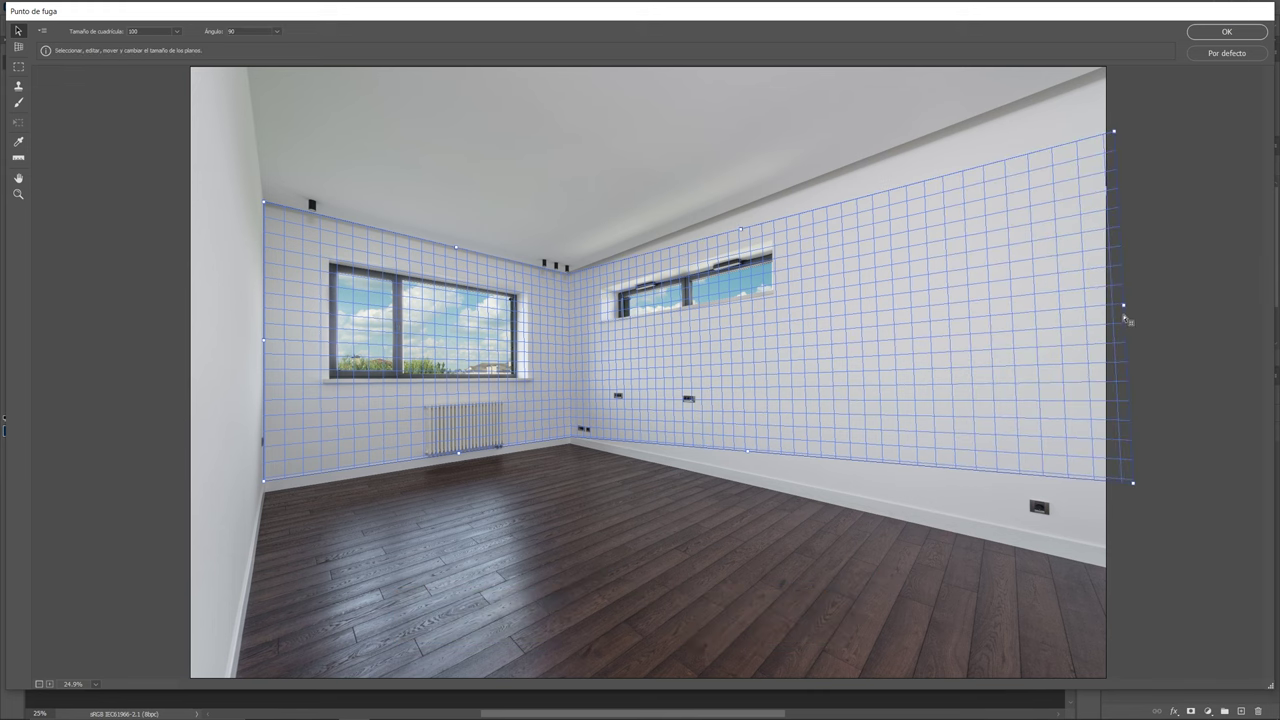
drag(1109, 132, 1106, 71)
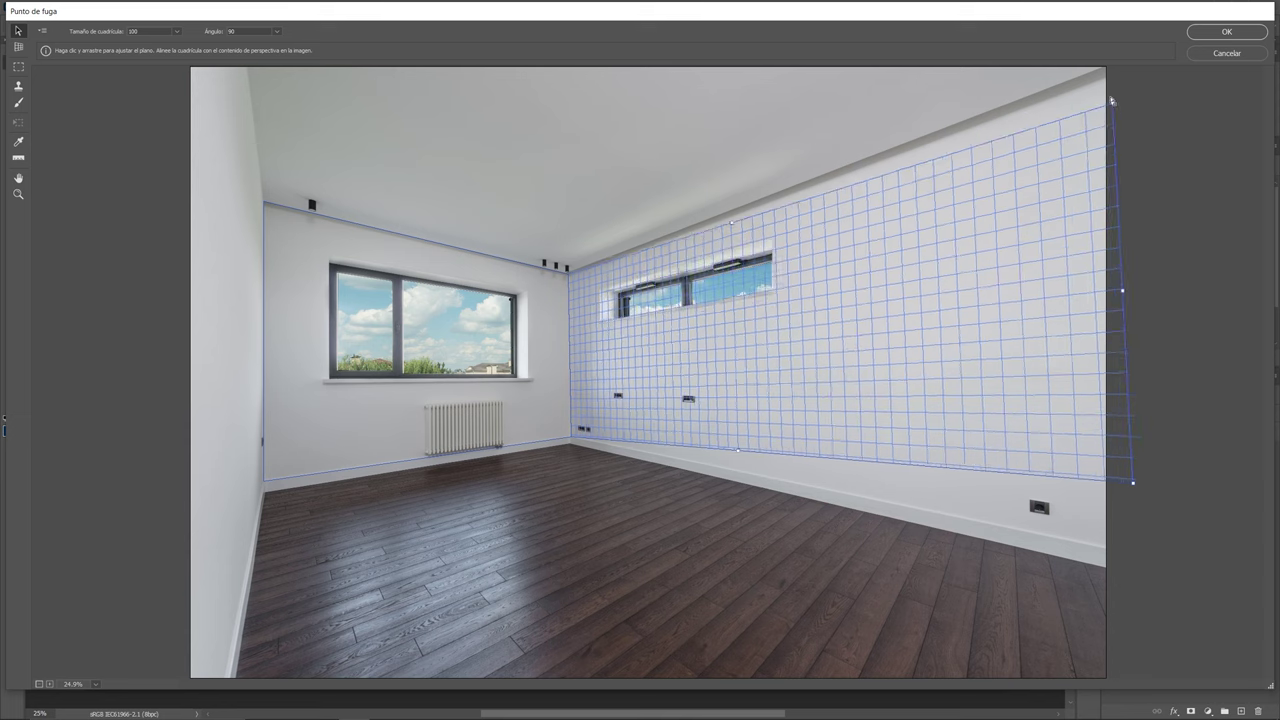
drag(1106, 71, 1108, 68)
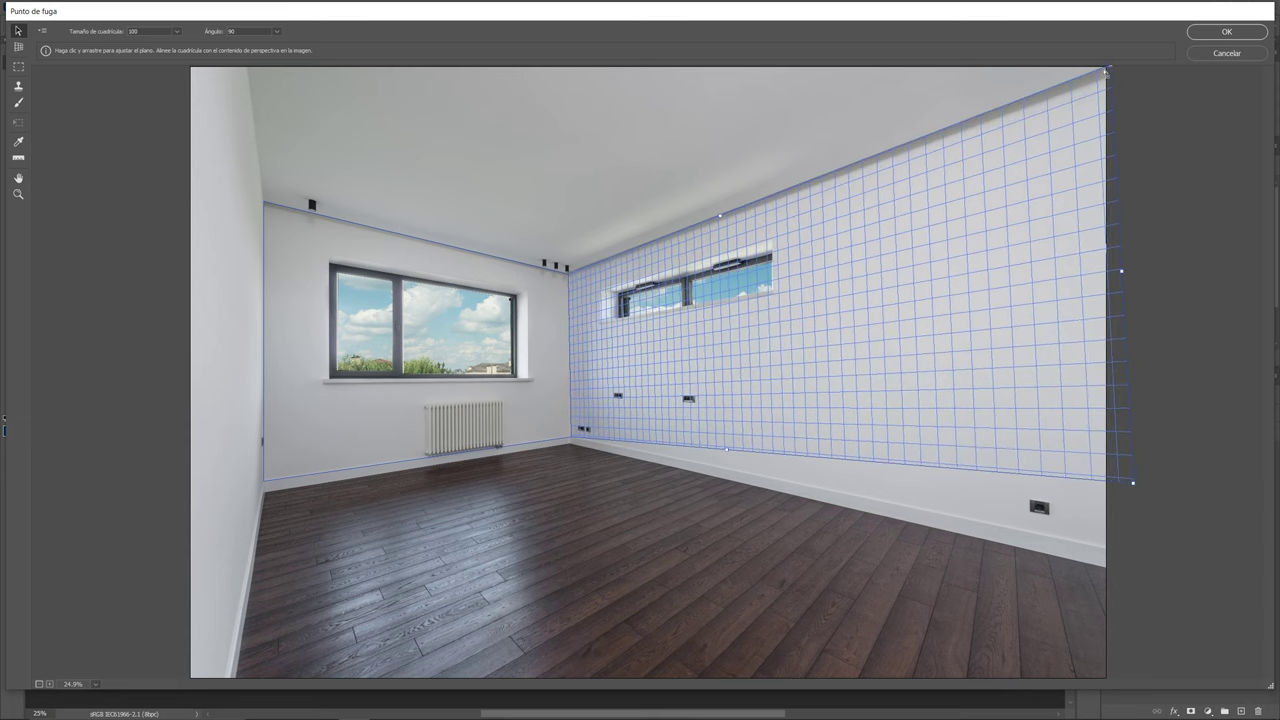
drag(1121, 486, 1121, 553)
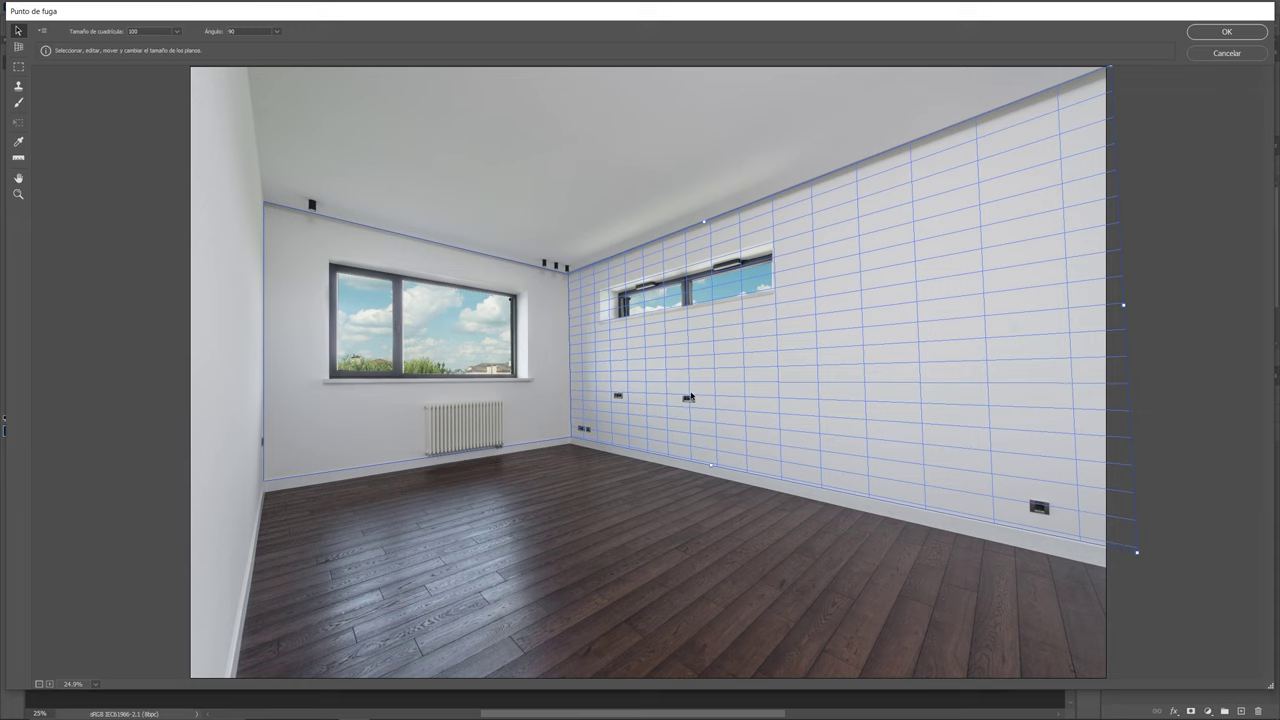
Step: Paste the swirl wallpaper, try it on the wall planes, then undo back to a flat paste
key(ctrl+v)
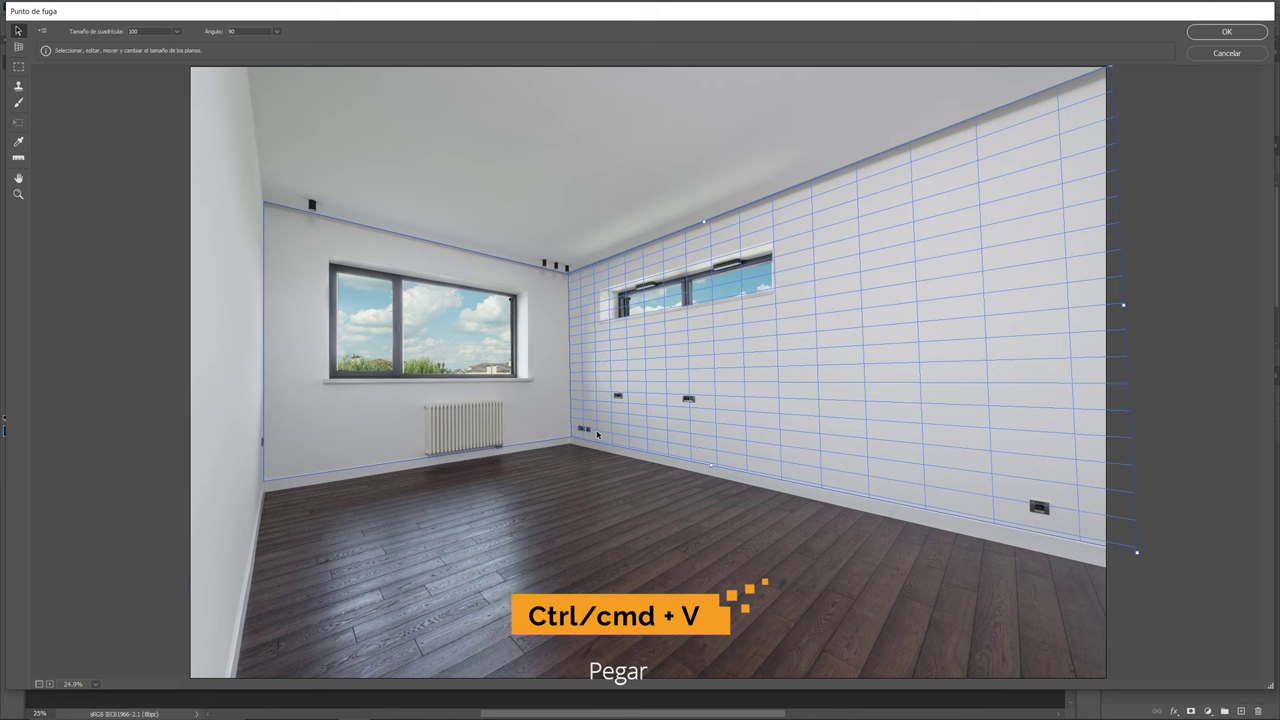
key(ctrl+v)
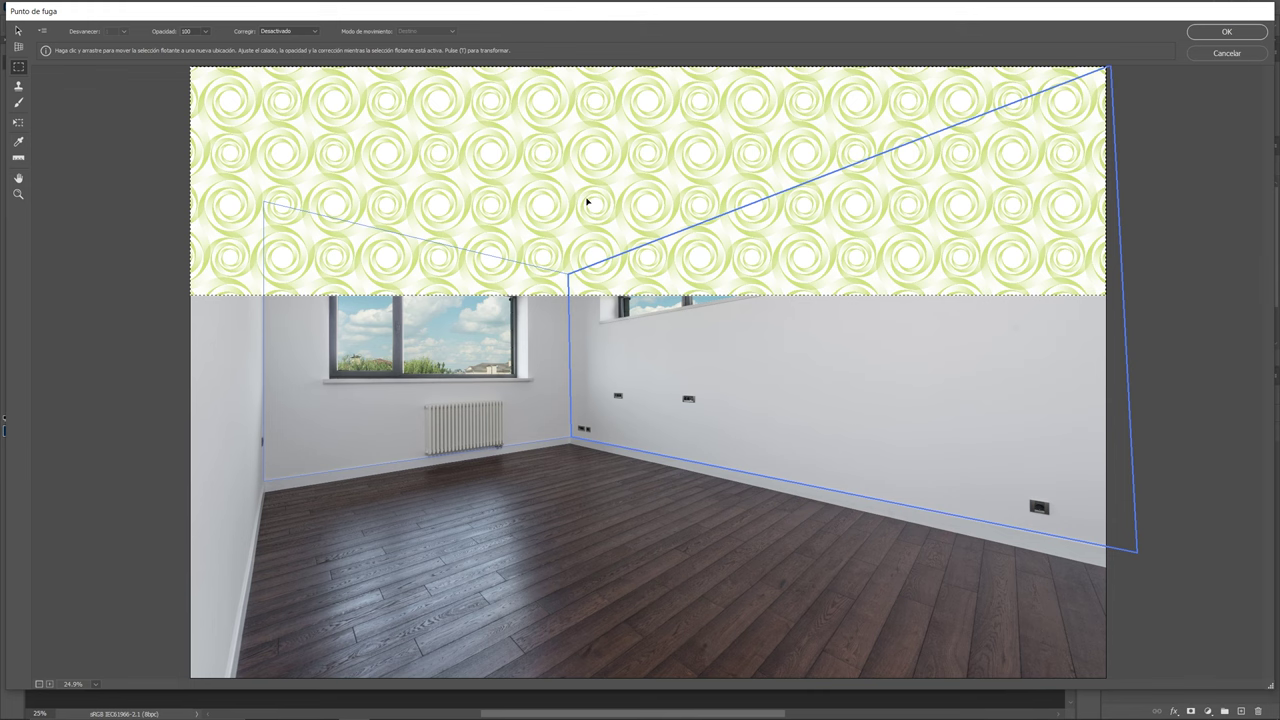
drag(560, 202, 610, 303)
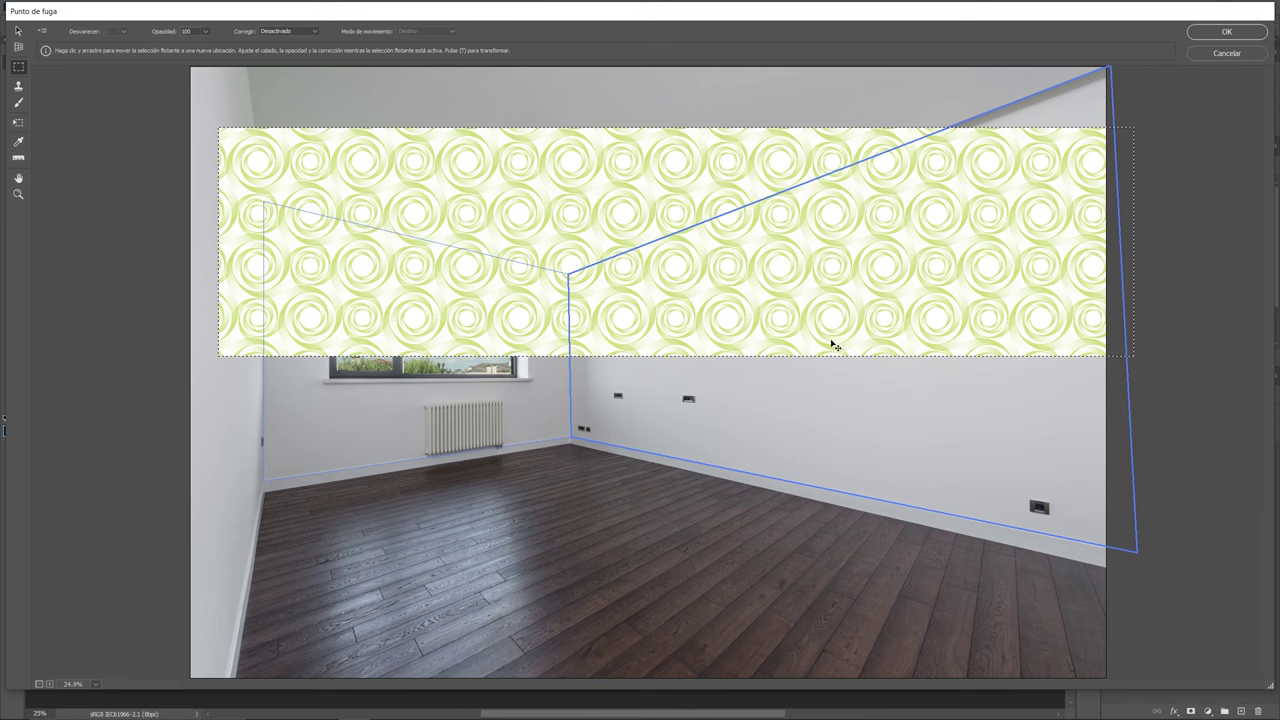
drag(491, 399, 449, 384)
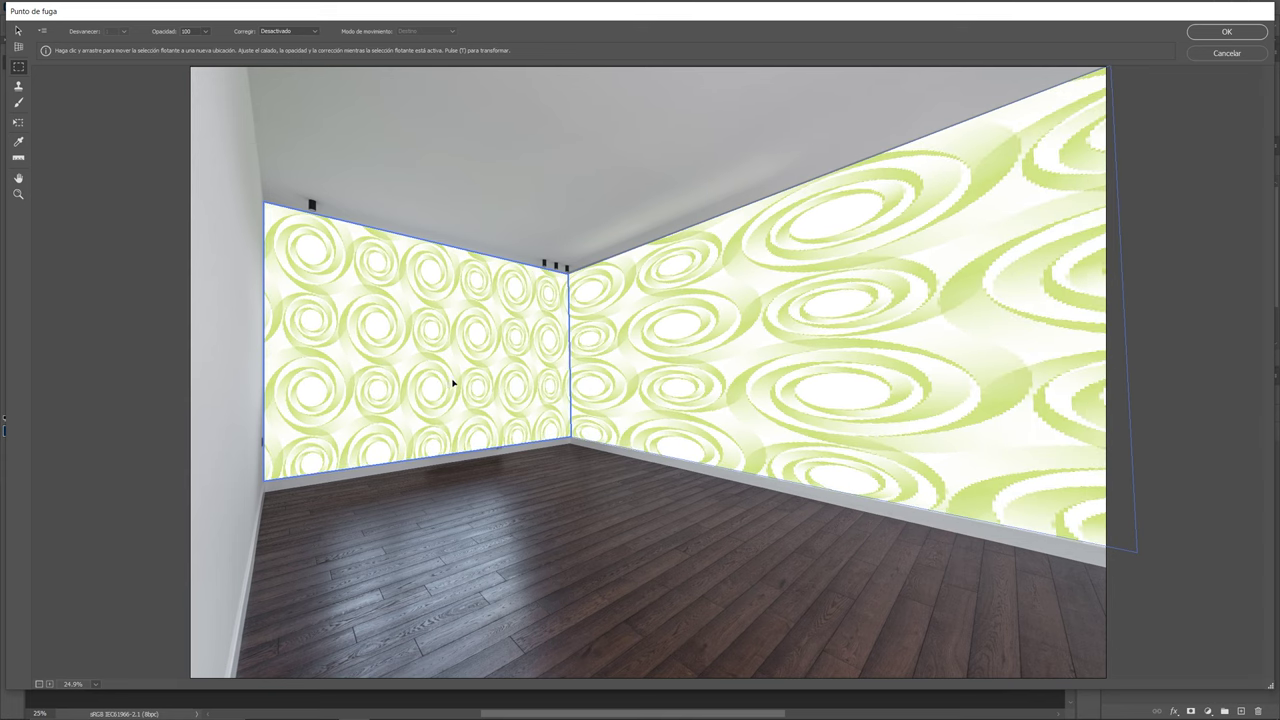
drag(452, 382, 585, 355)
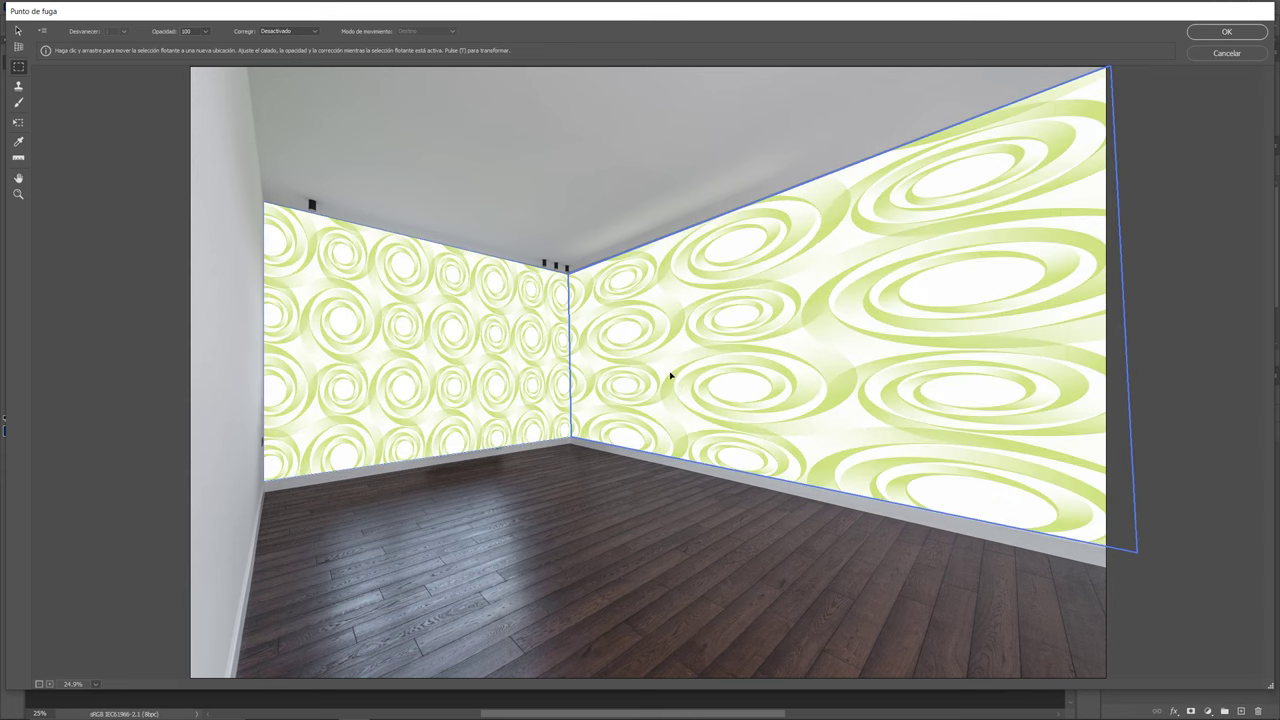
key(ctrl+z)
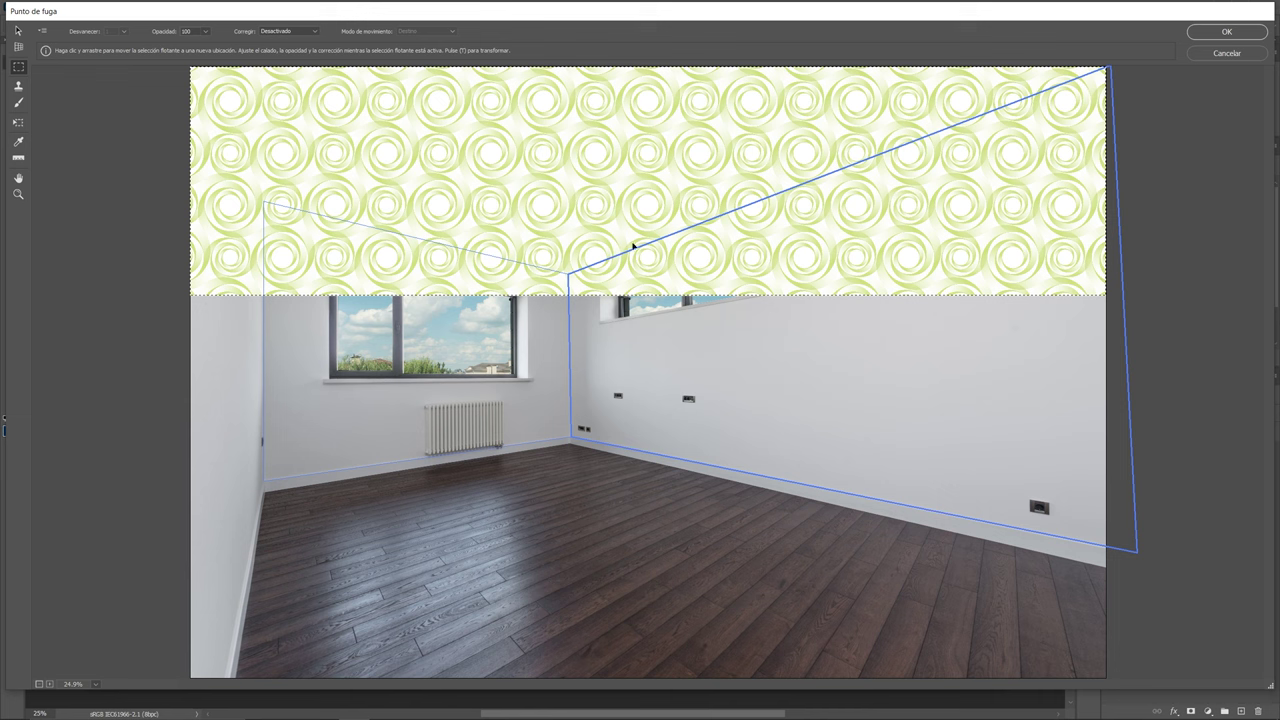
Step: Shrink the pasted swirl with Ctrl+T and drag it onto both left and right wall planes
key(ctrl+t)
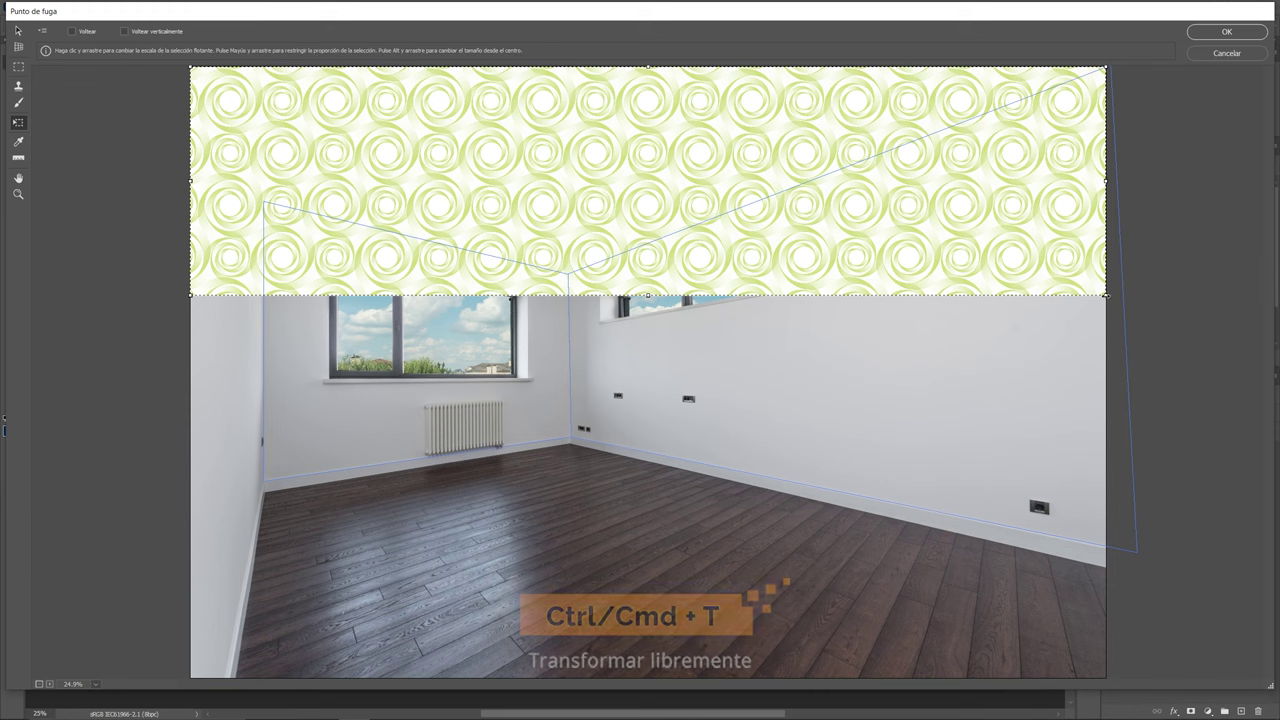
drag(1104, 295, 1037, 269)
drag(885, 245, 893, 249)
drag(1030, 277, 1031, 277)
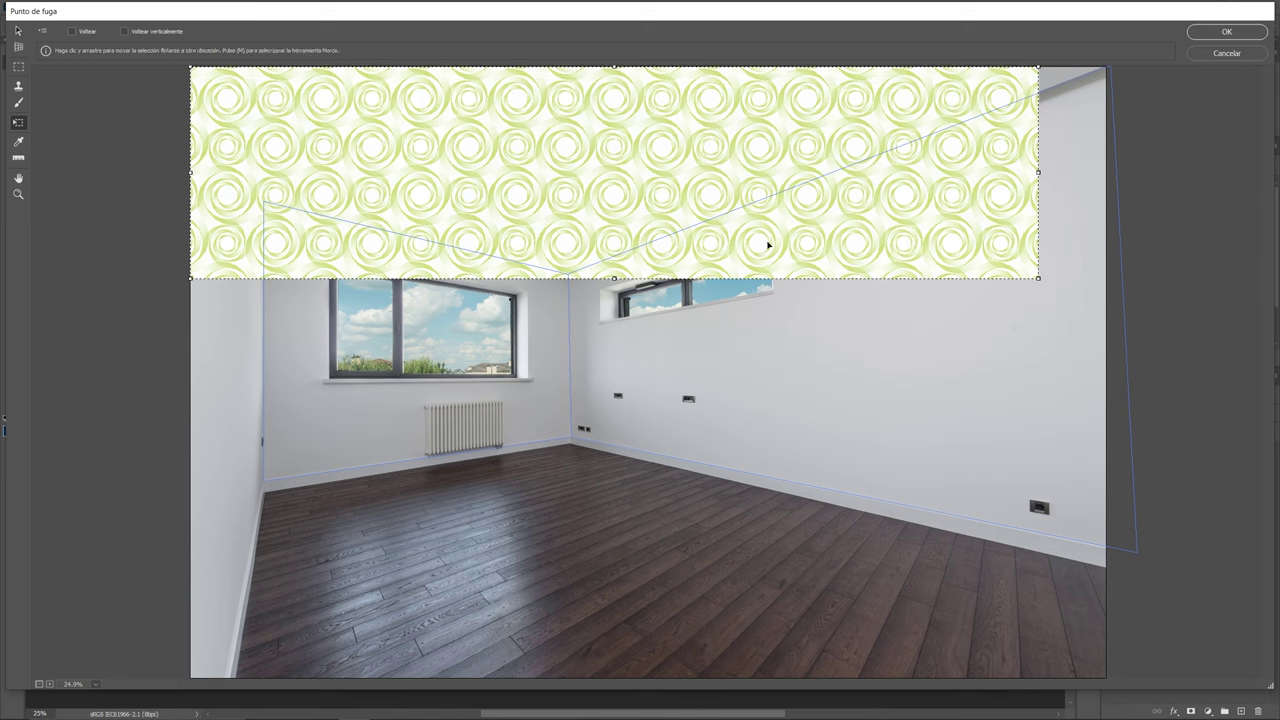
drag(614, 195, 666, 240)
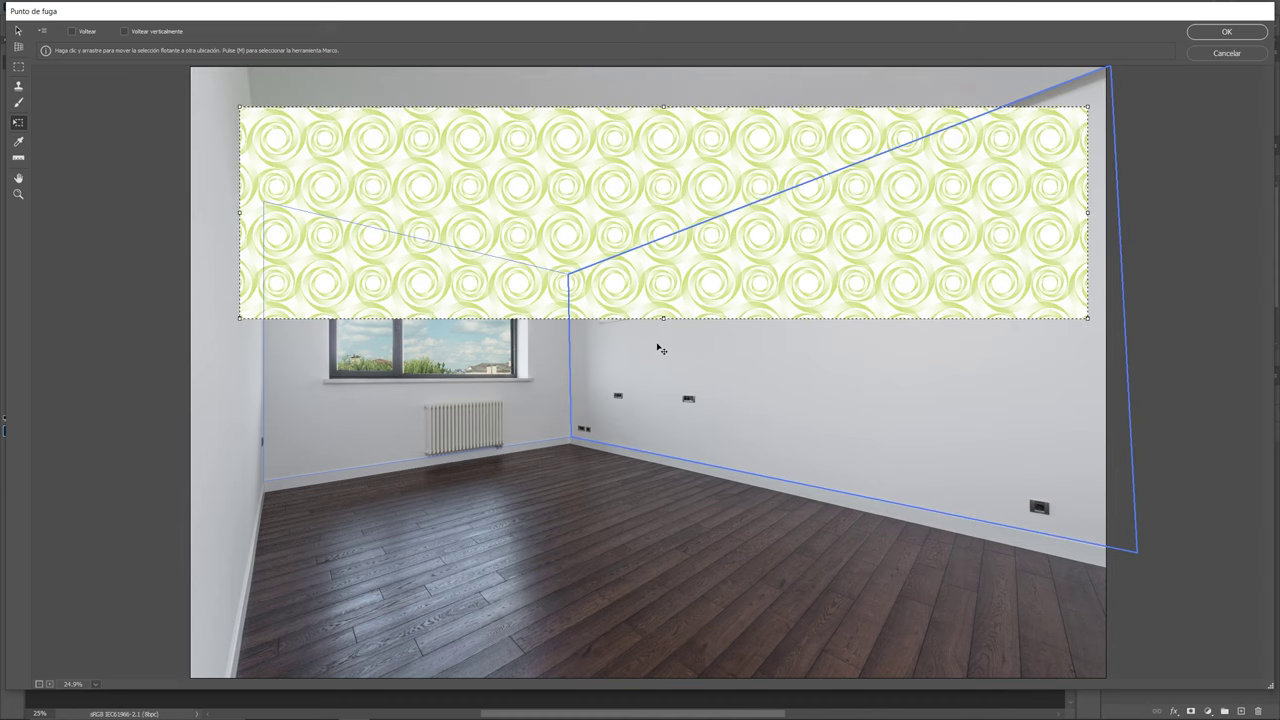
drag(720, 329, 760, 283)
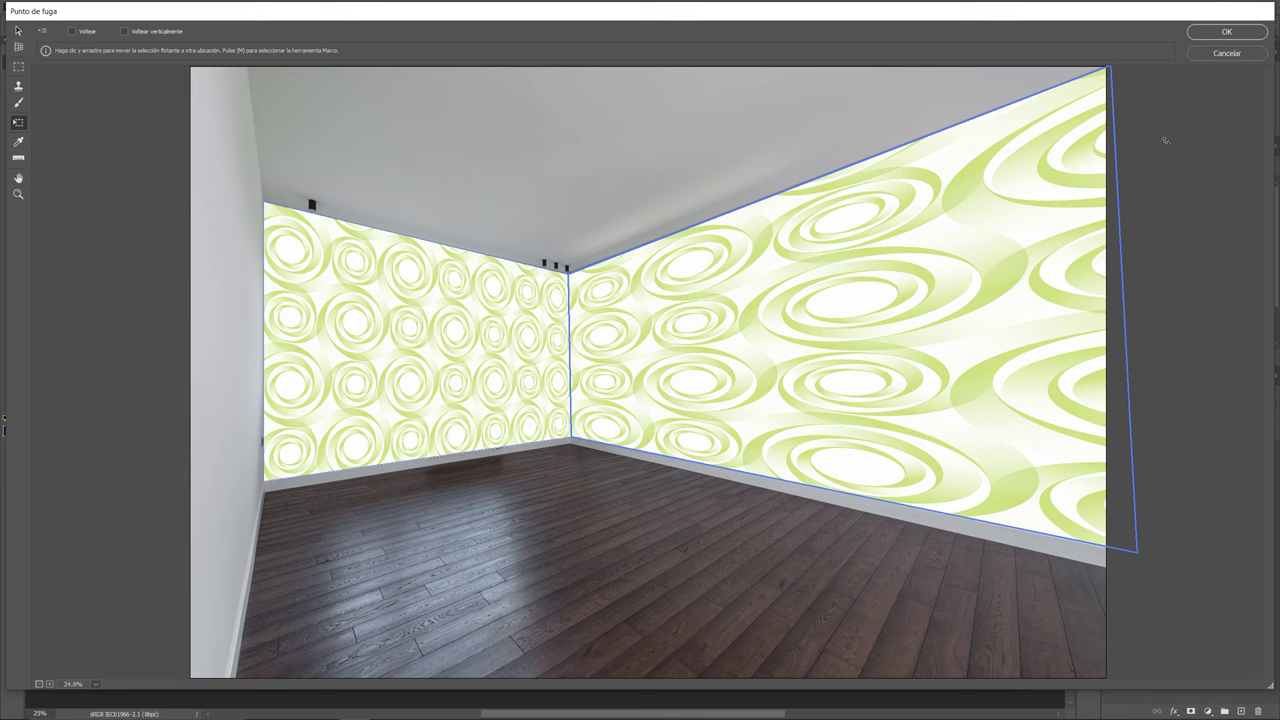
Step: Commit the Vanishing Point wallpaper and set the Punto de fuga layer to Multiplicar blending
click(1226, 32)
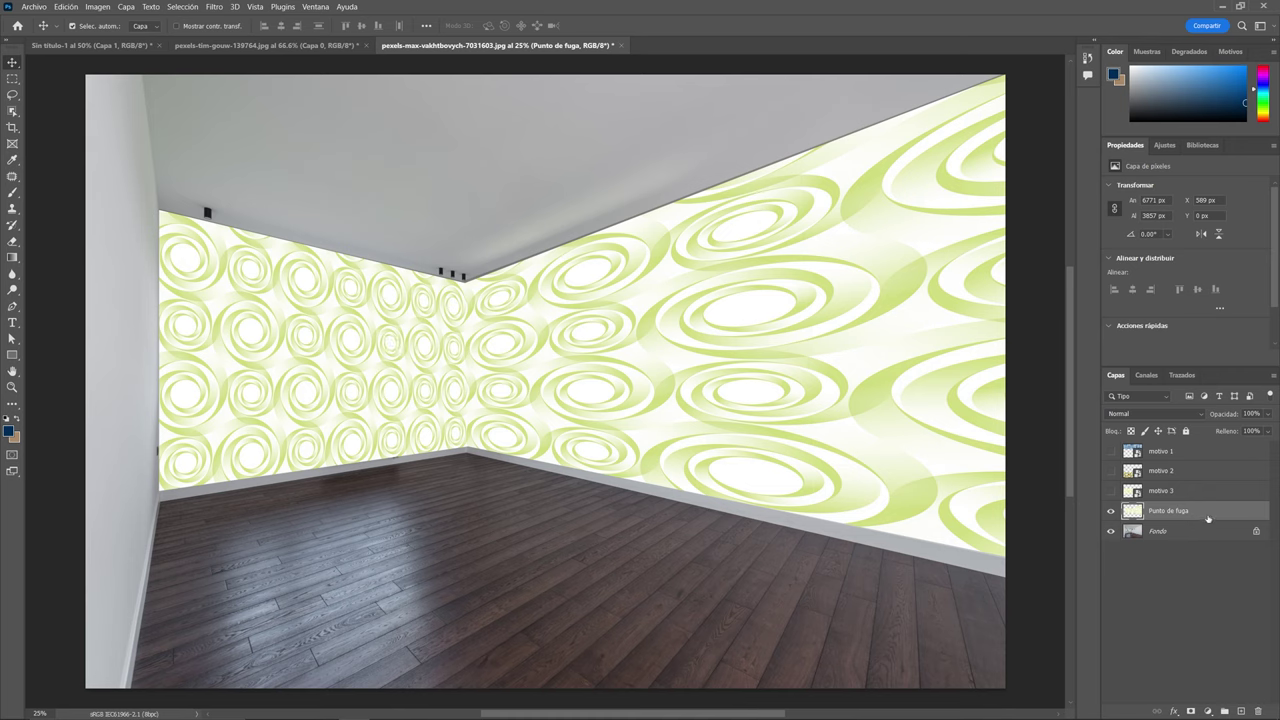
click(1167, 414)
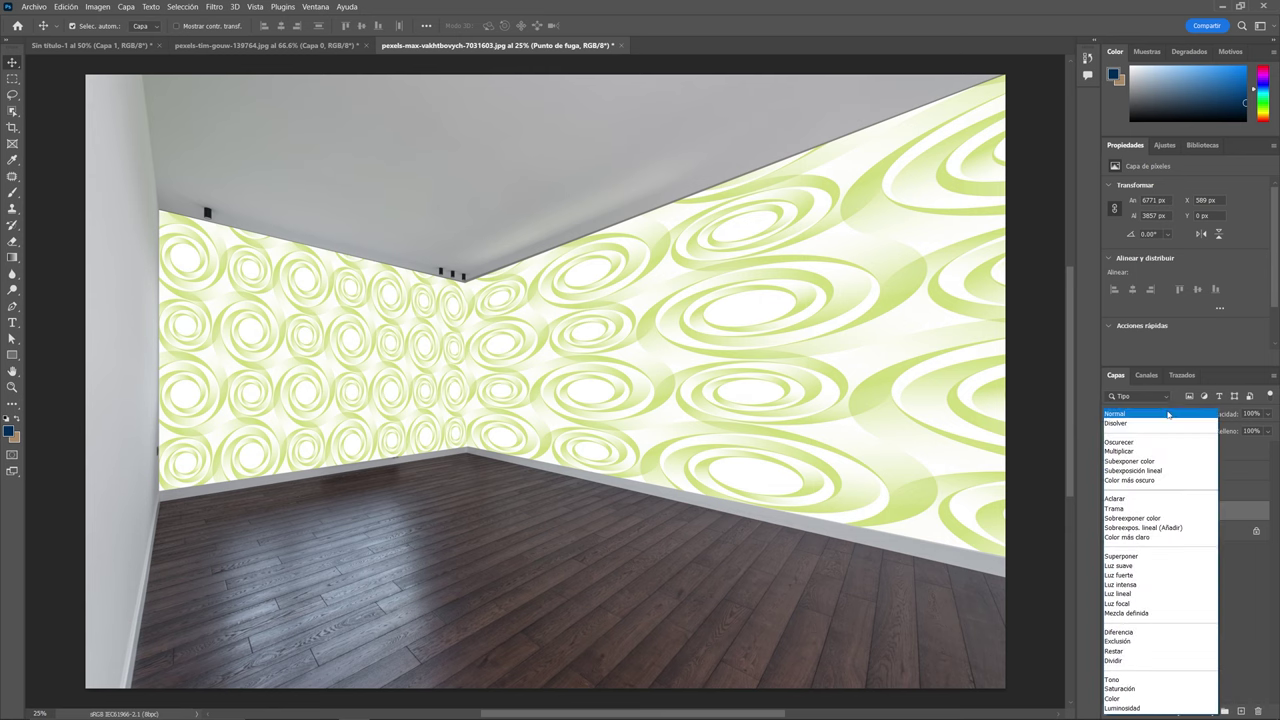
click(1145, 452)
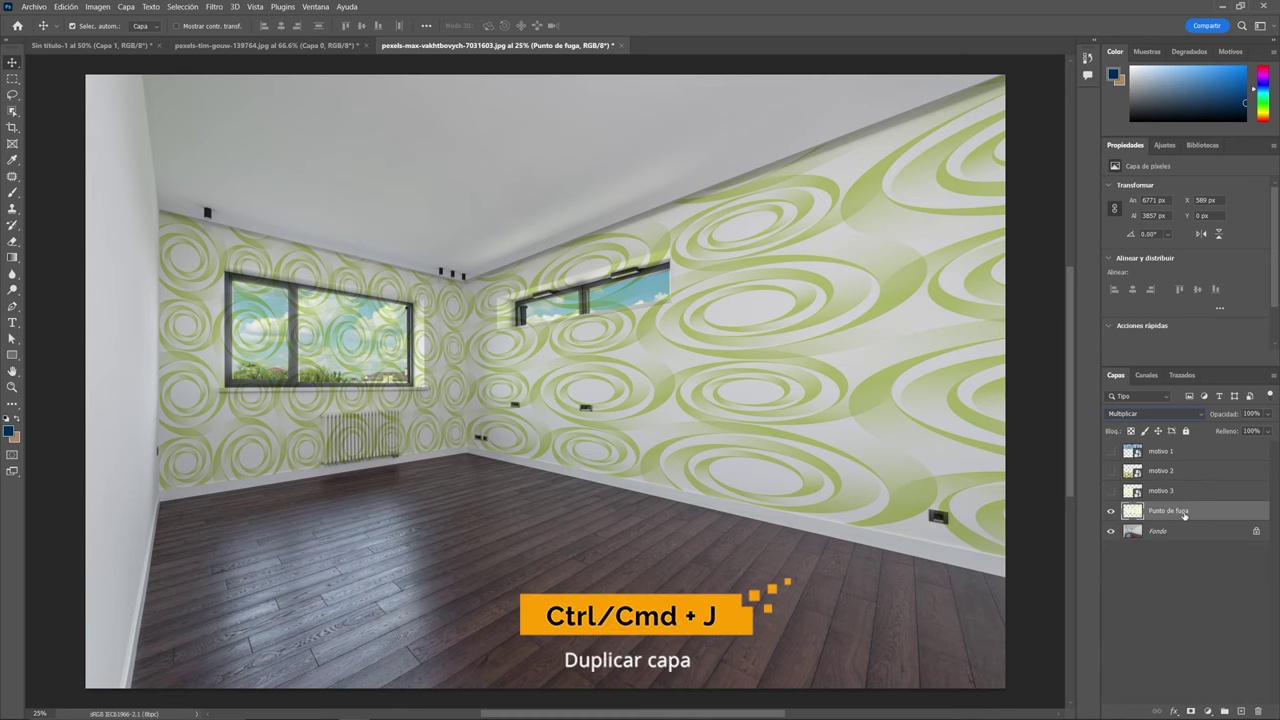
key(ctrl+j)
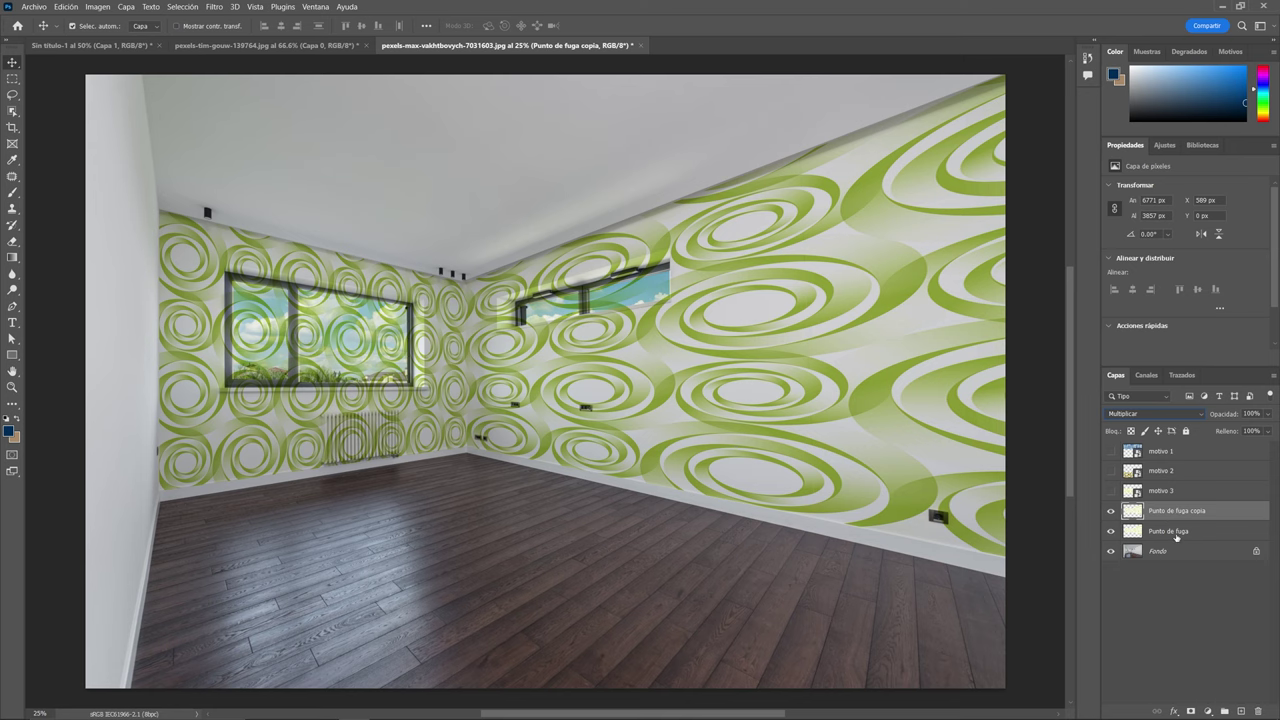
key(ctrl+z)
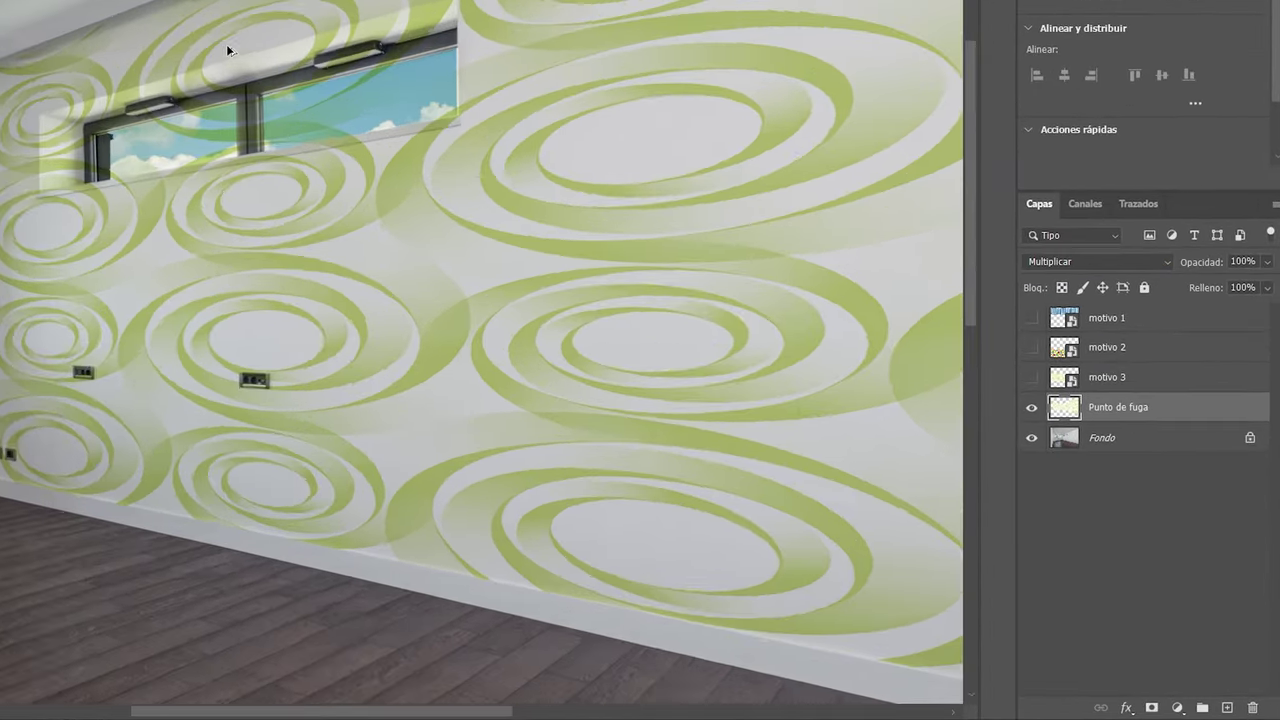
scroll(379, 99, up, 1)
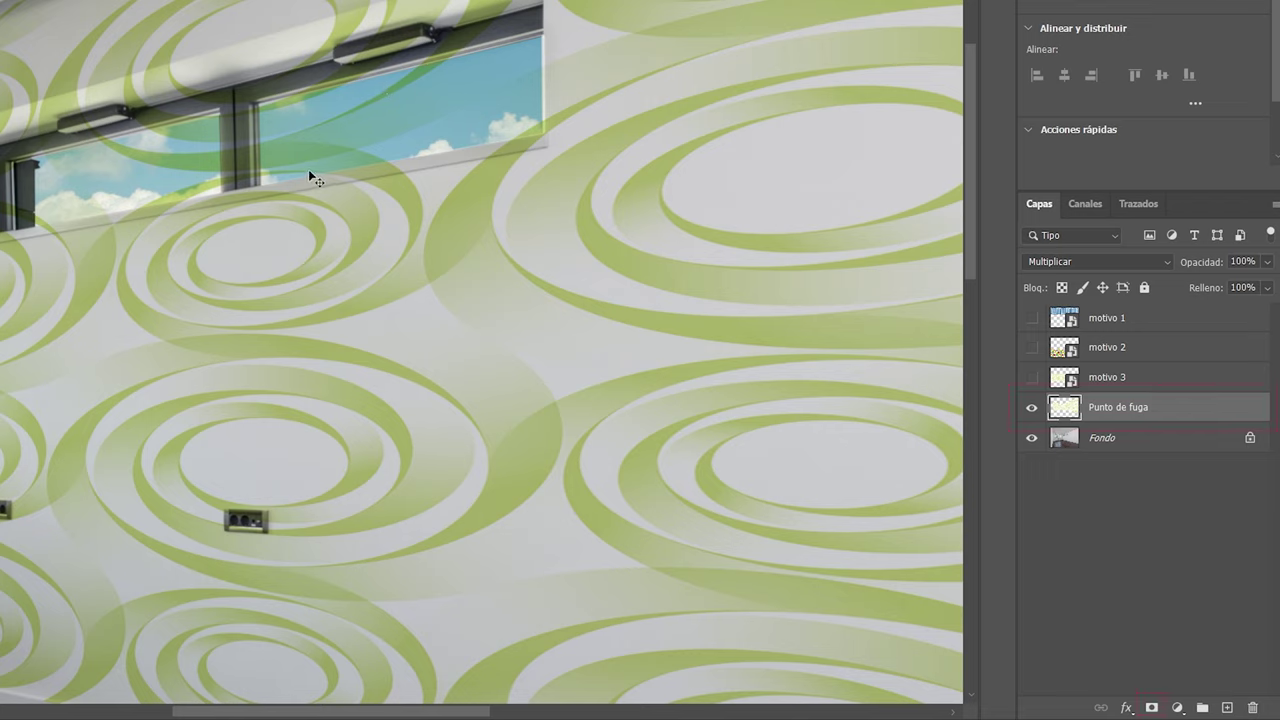
Step: Attach a white layer mask to the Punto de fuga wallpaper layer
click(1152, 708)
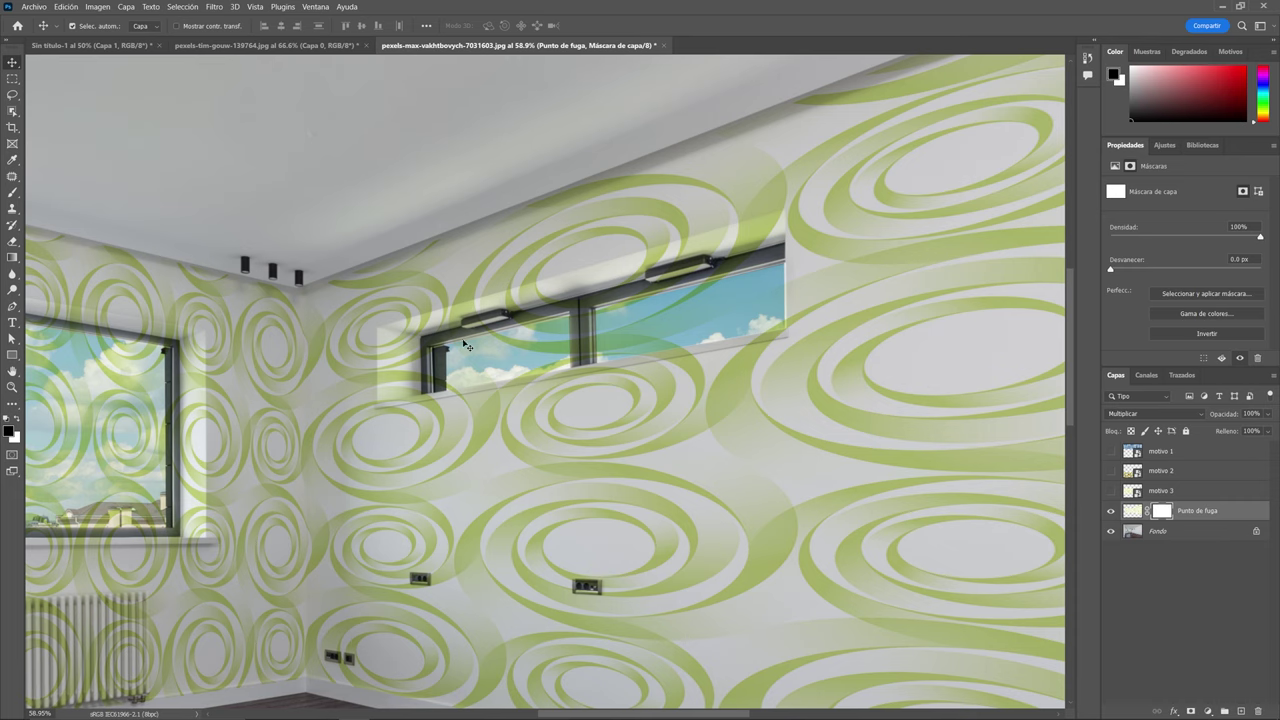
key(b)
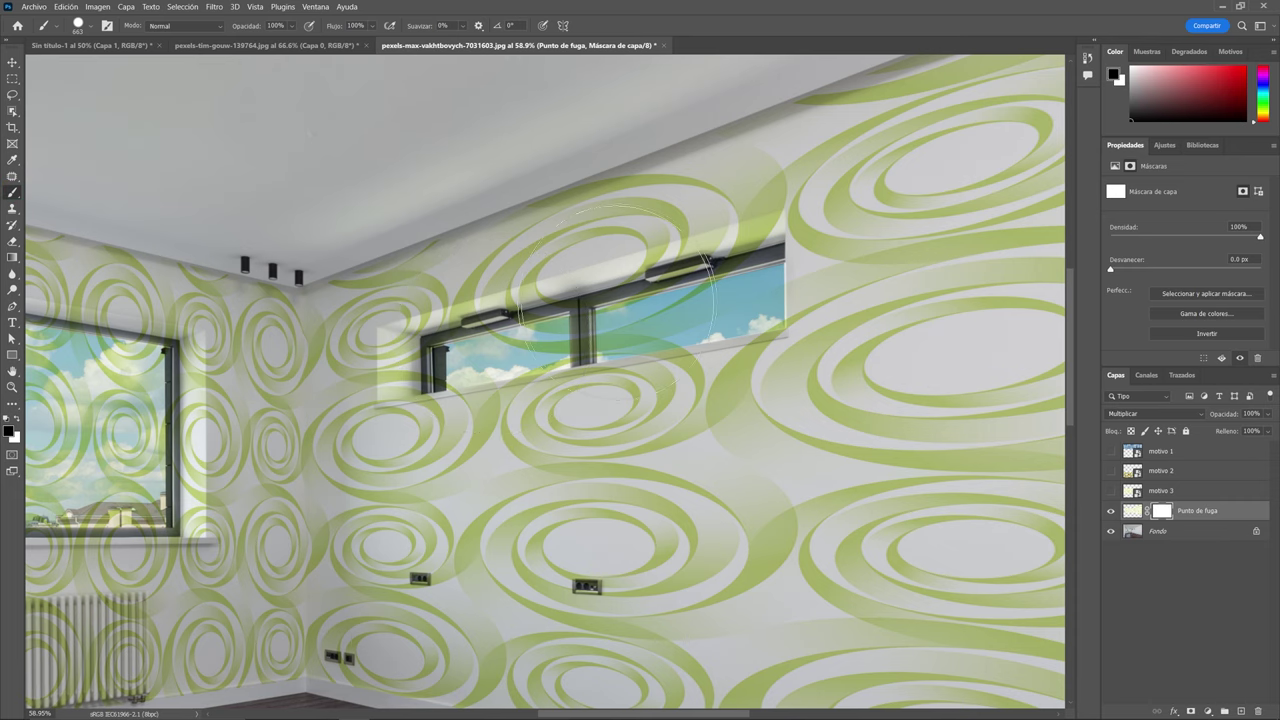
Step: Set the brush to a 67 px hard-edged round tip
right_click(705, 336)
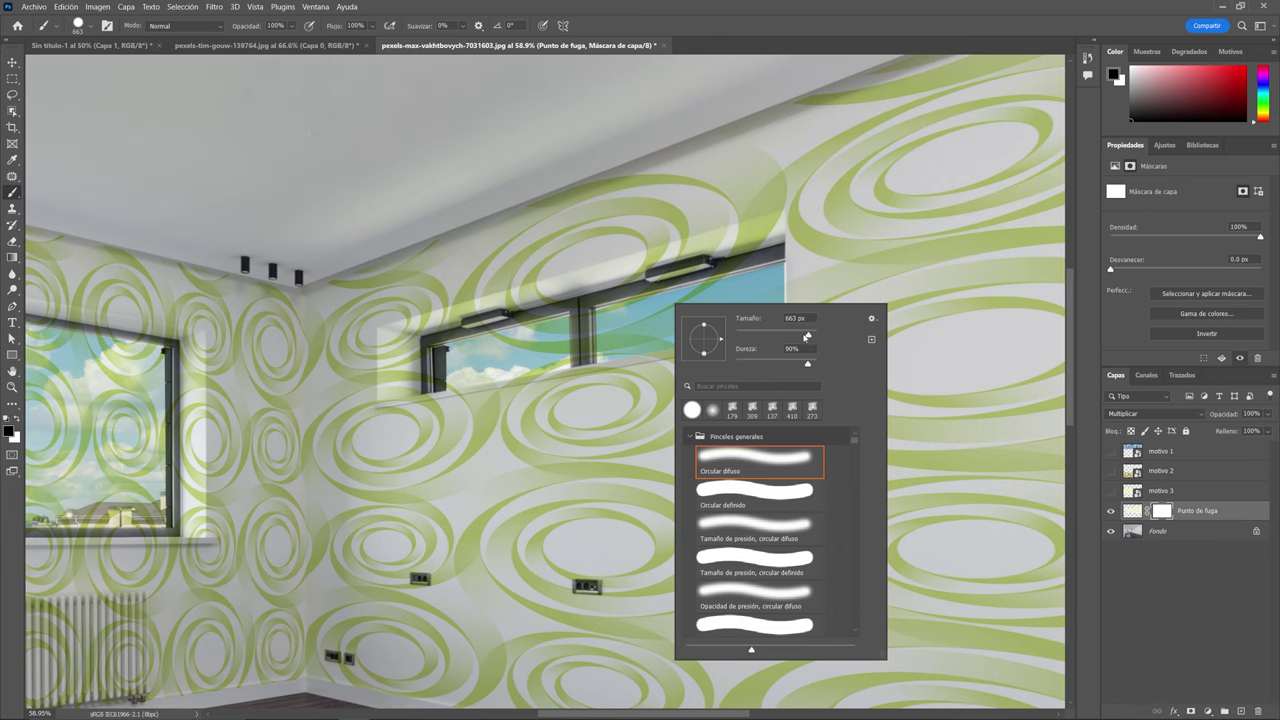
drag(779, 337, 762, 337)
click(738, 494)
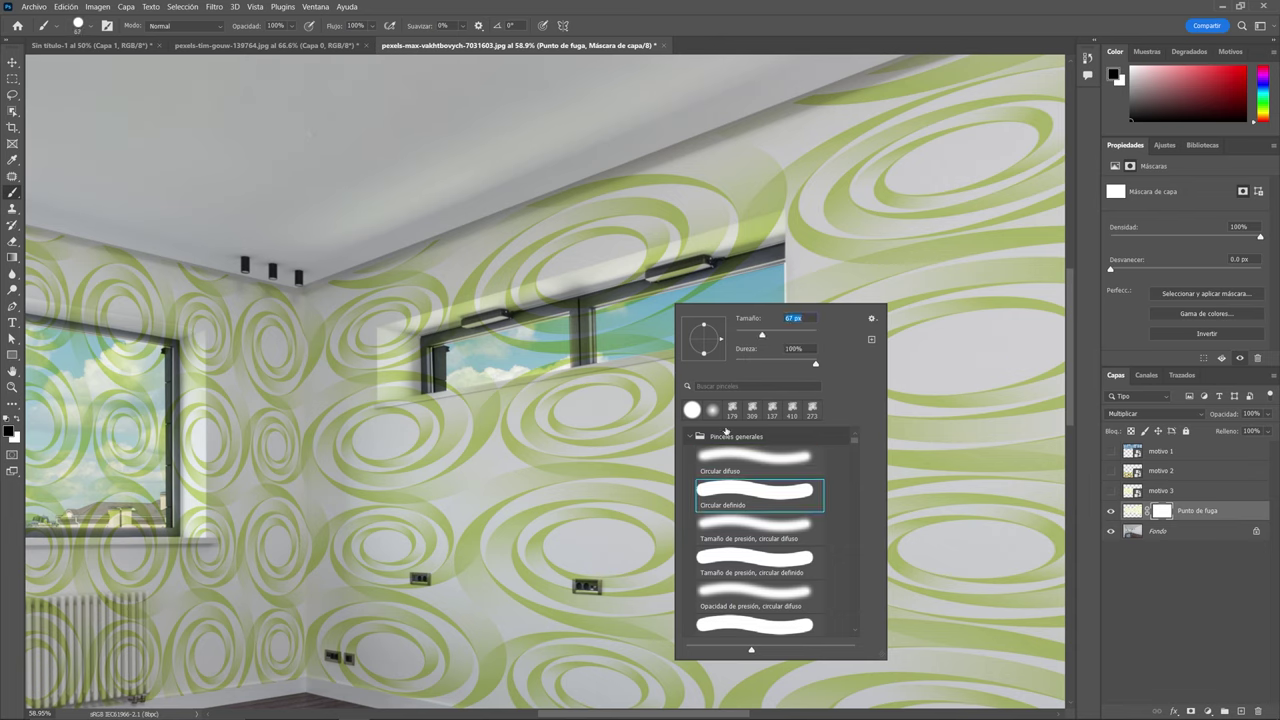
click(555, 345)
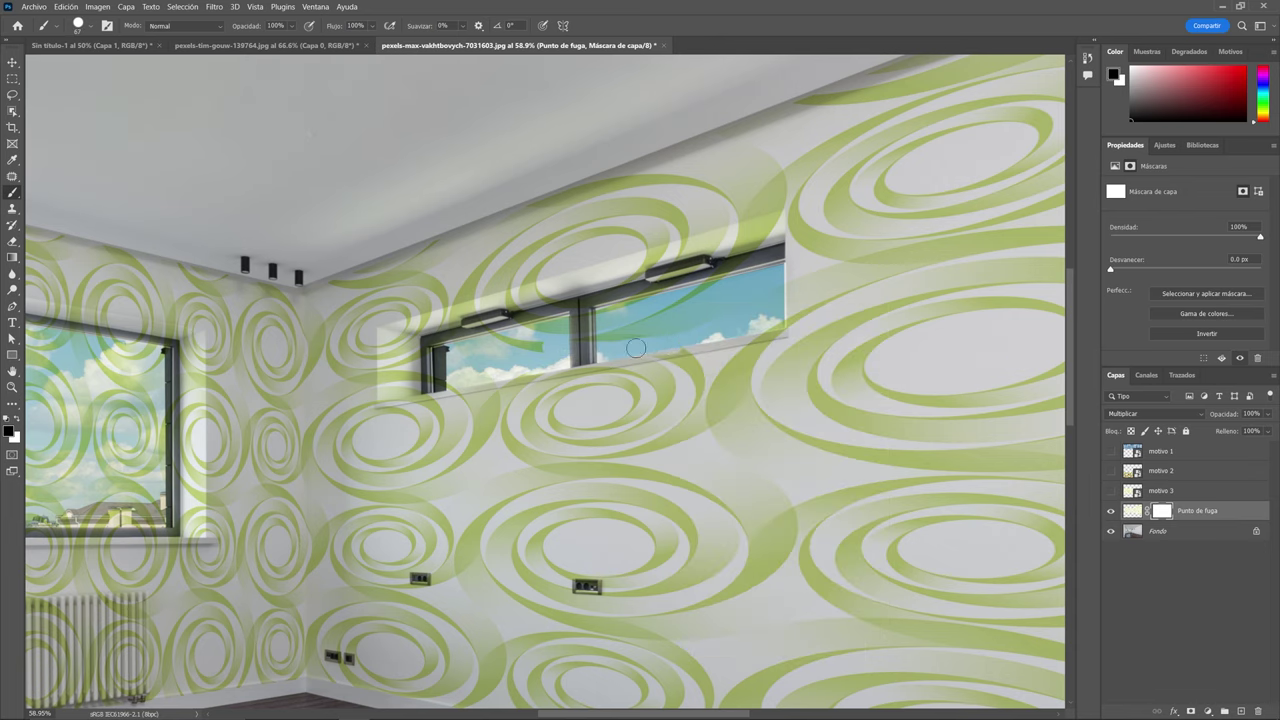
Step: Paint black on the Punto de fuga mask over both windows, restoring stray swirls with white
drag(464, 349, 737, 312)
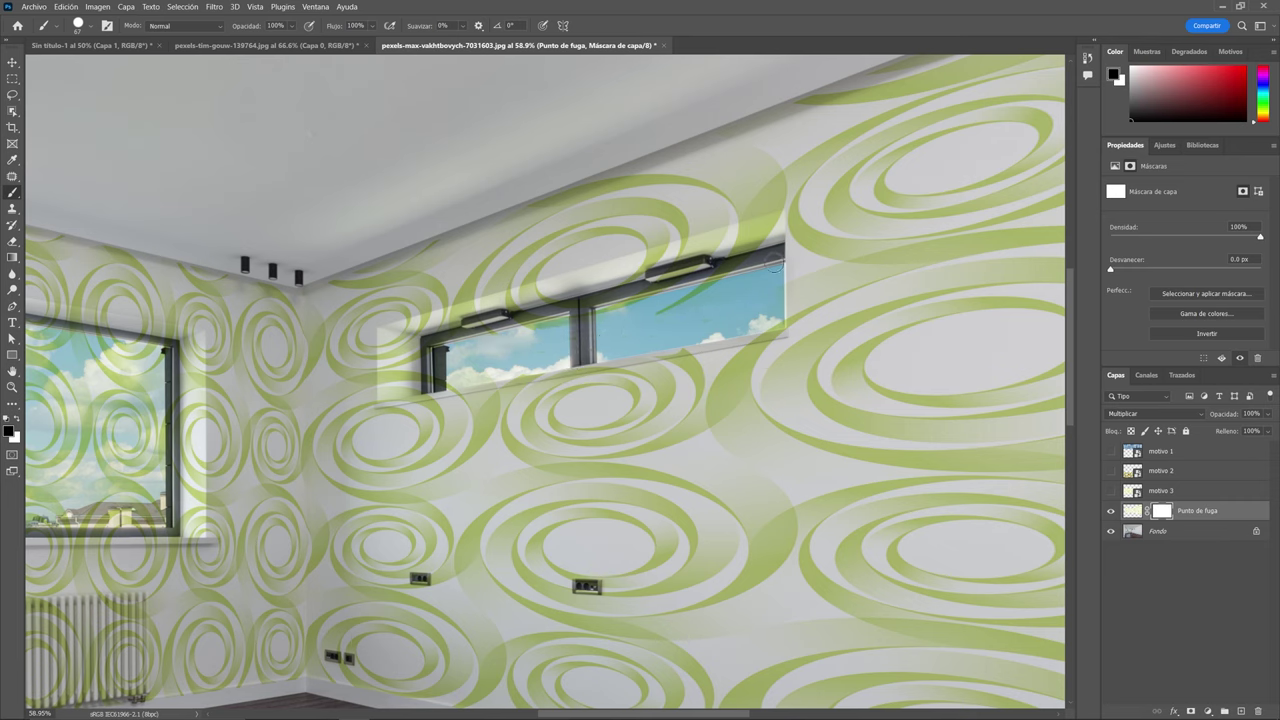
mouse_move(735, 266)
mouse_down()
mouse_move(705, 264)
mouse_move(521, 340)
mouse_up()
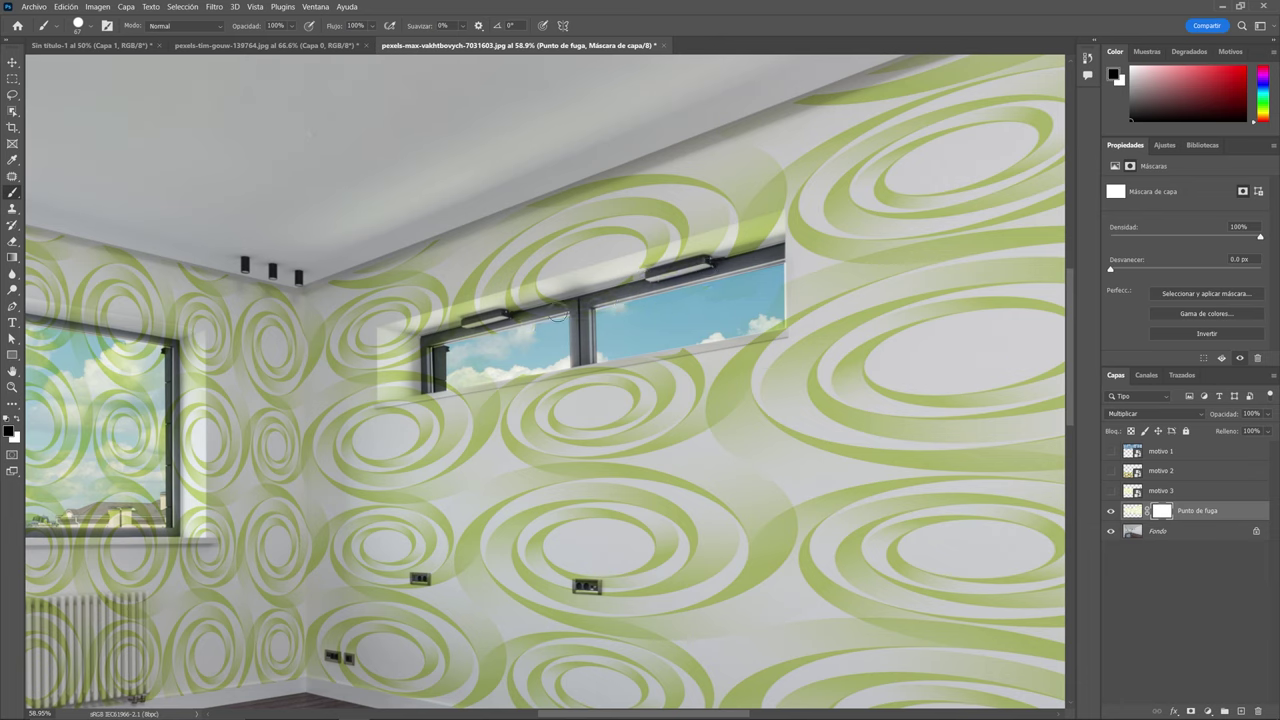
mouse_move(825, 420)
mouse_down()
mouse_move(860, 427)
mouse_move(863, 411)
mouse_move(851, 429)
mouse_up()
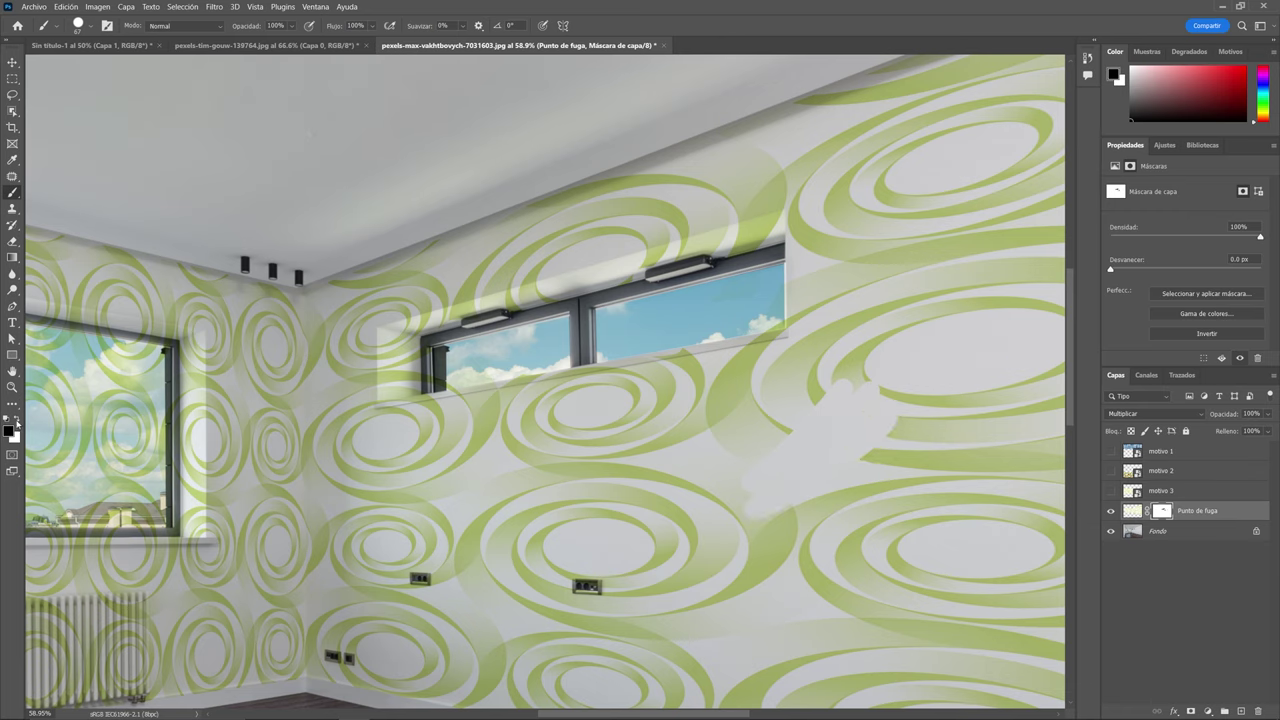
key(x)
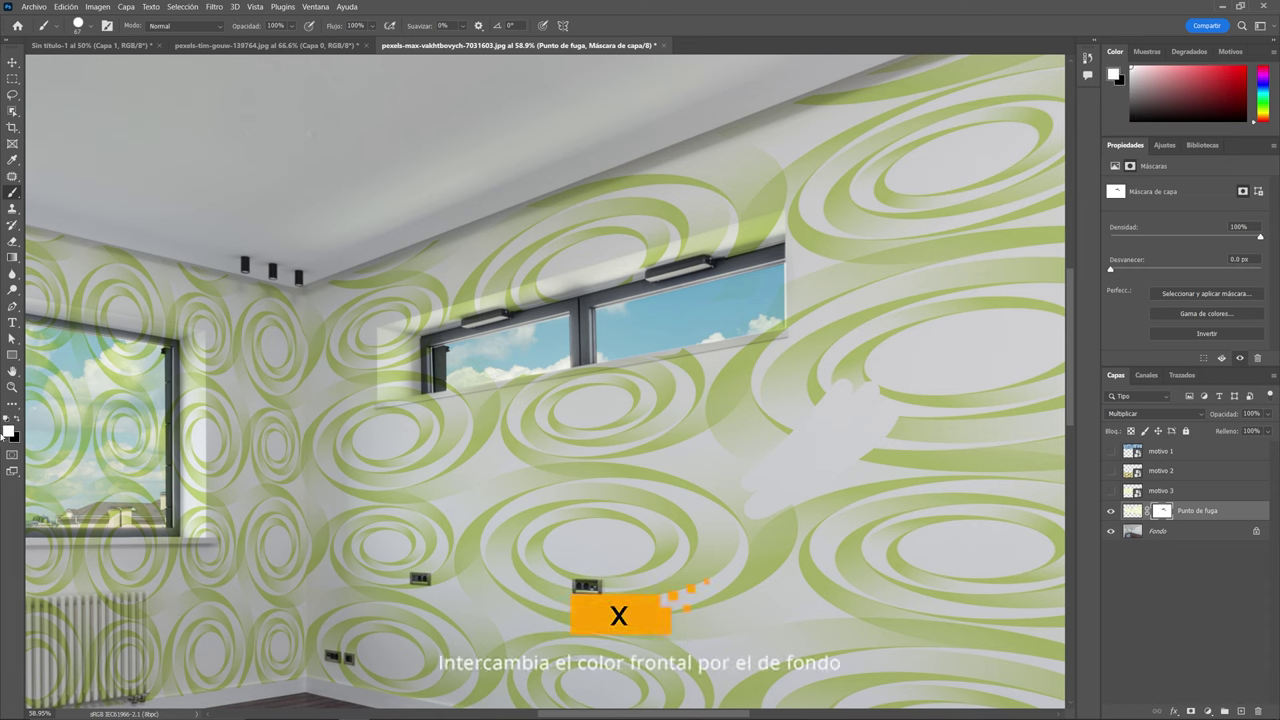
mouse_move(737, 486)
mouse_down()
mouse_move(803, 491)
mouse_move(749, 491)
mouse_move(840, 387)
mouse_move(814, 409)
mouse_move(809, 477)
mouse_move(863, 441)
mouse_move(869, 372)
mouse_move(898, 432)
mouse_up()
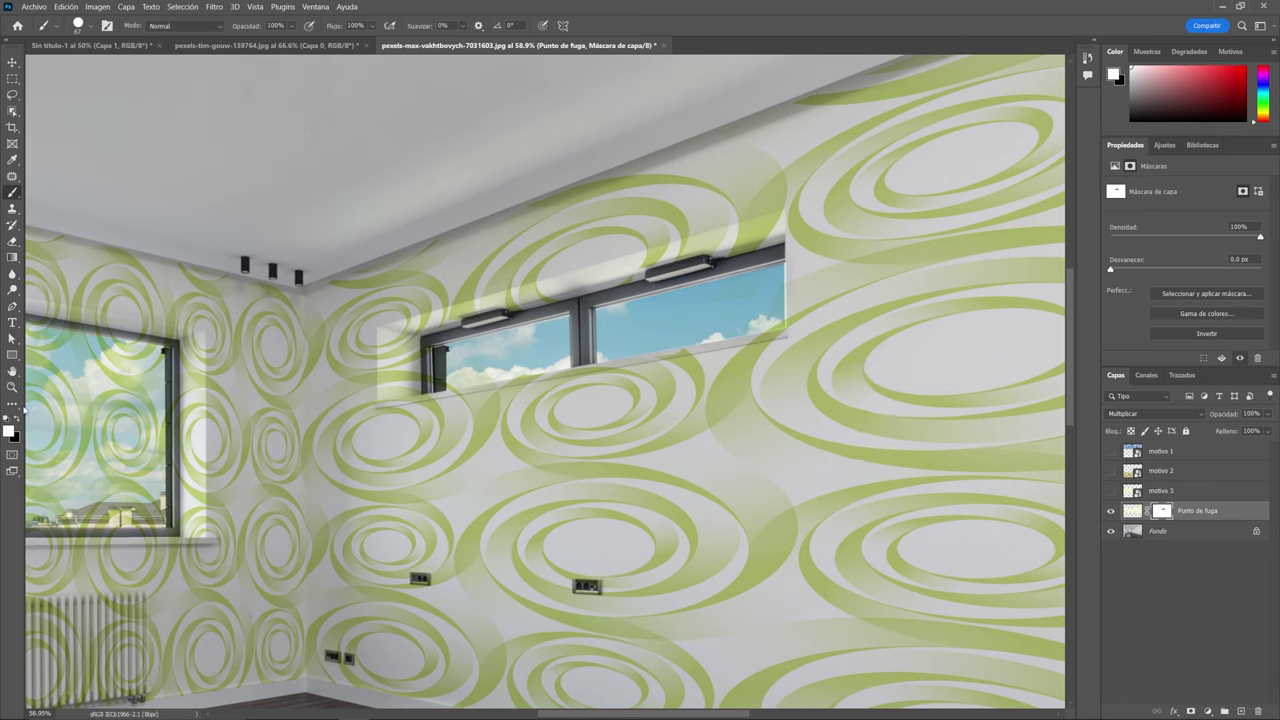
click(17, 418)
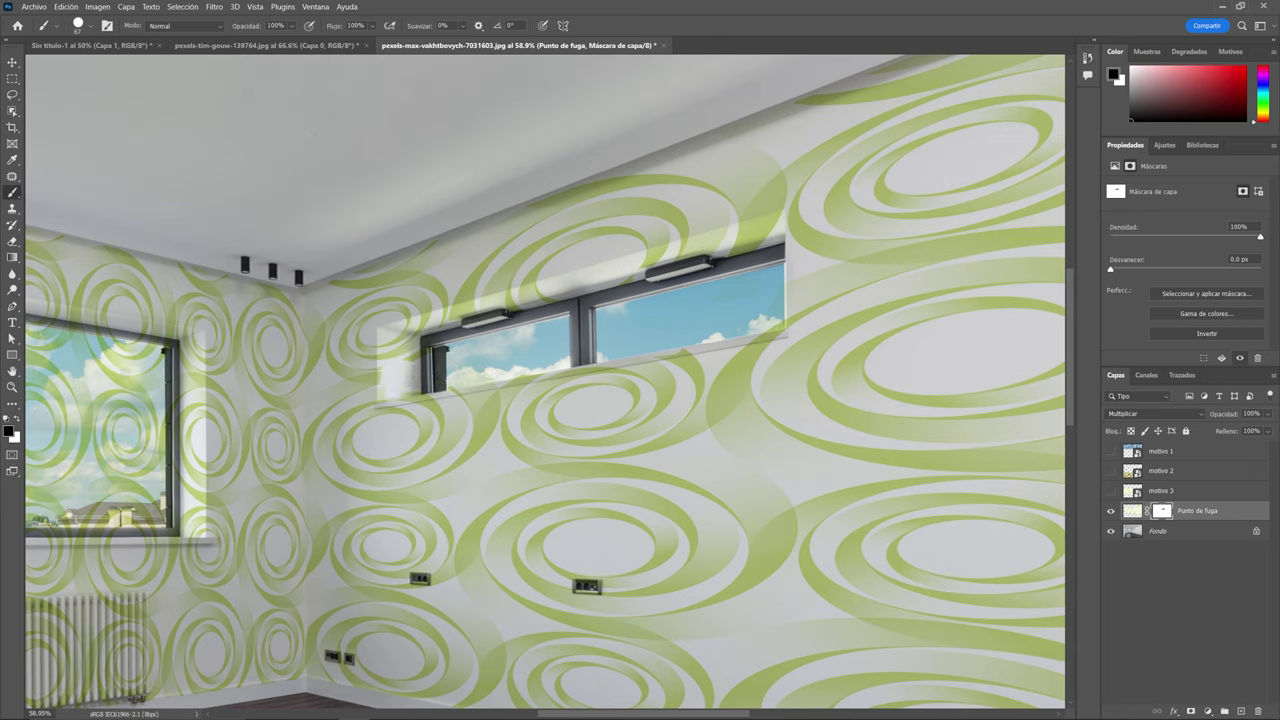
scroll(340, 352, up, 5)
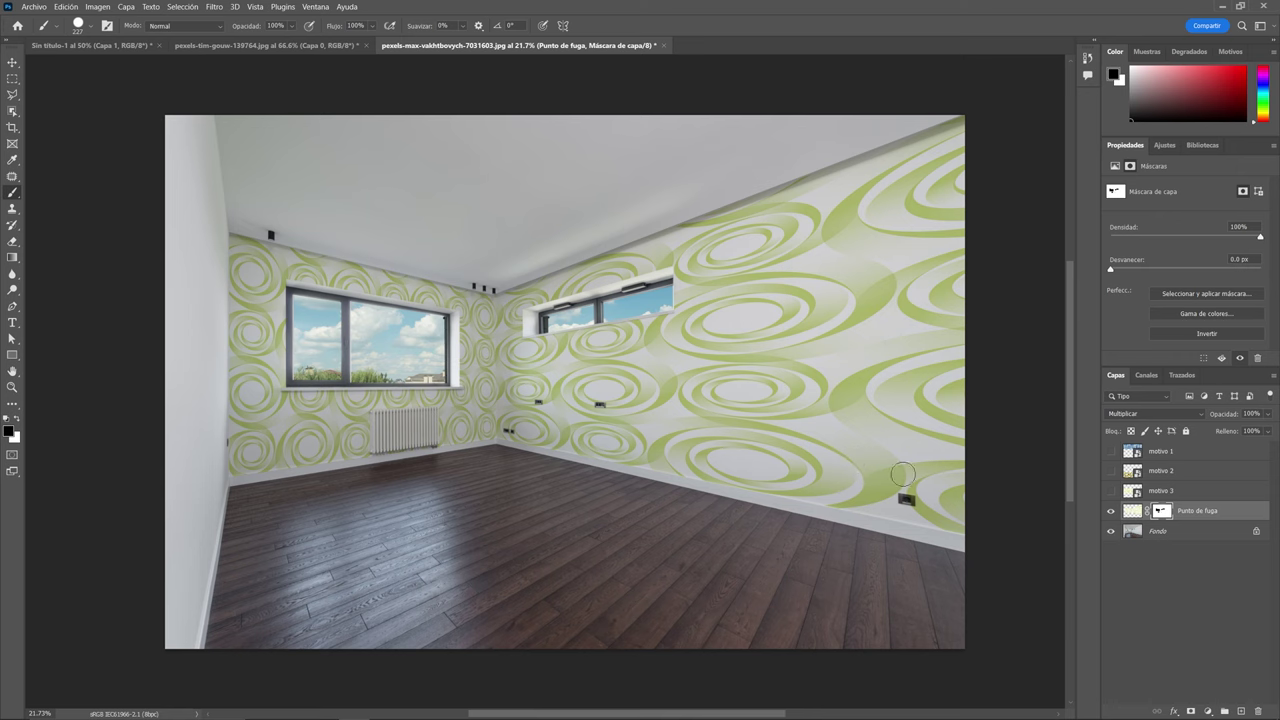
Step: Show the motivo 2 splatter layer and move it up over the walls
click(1166, 474)
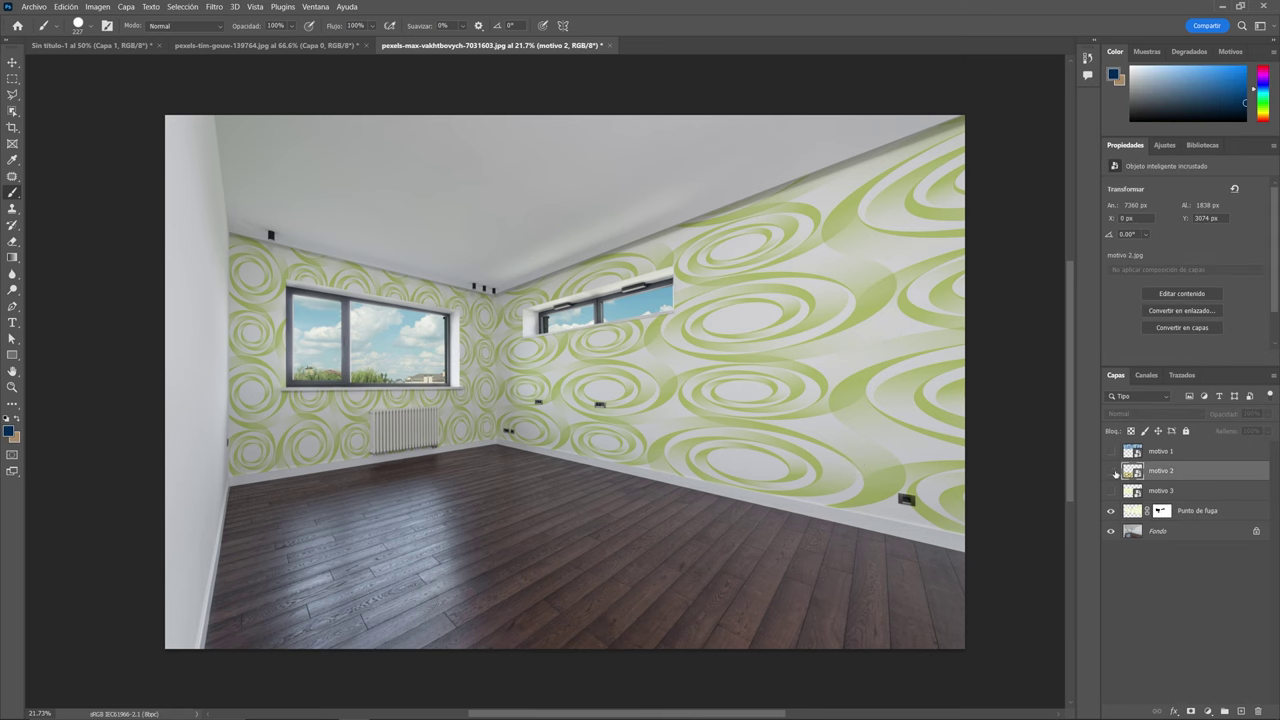
click(1110, 471)
click(14, 62)
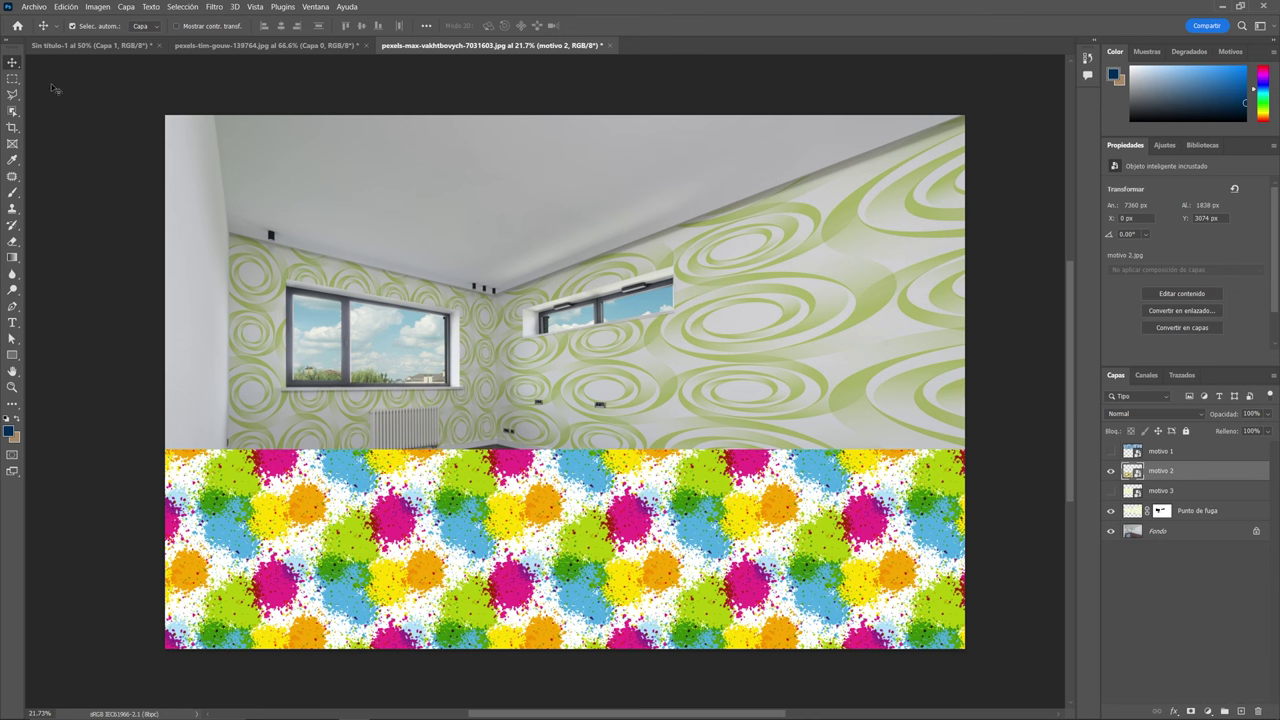
drag(589, 526, 600, 411)
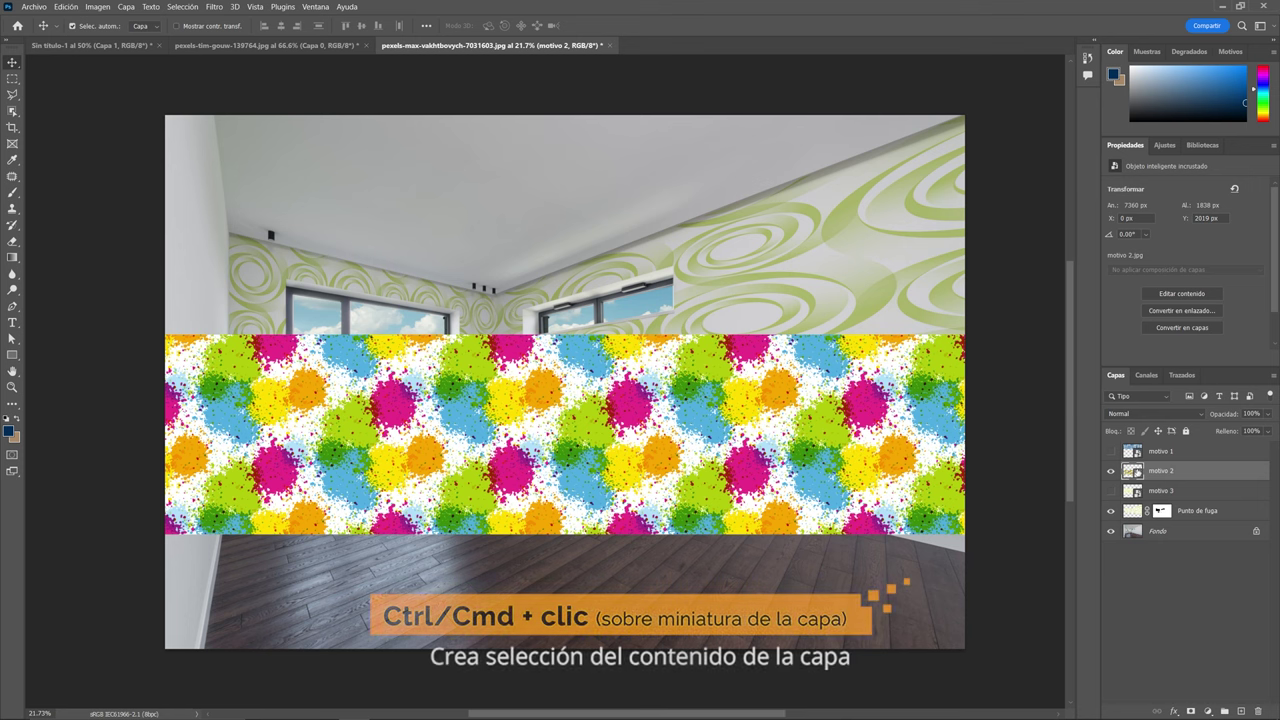
Step: Copy the motivo 2 splatter pattern, then hide it and make Punto de fuga active
ctrl+click(1136, 474)
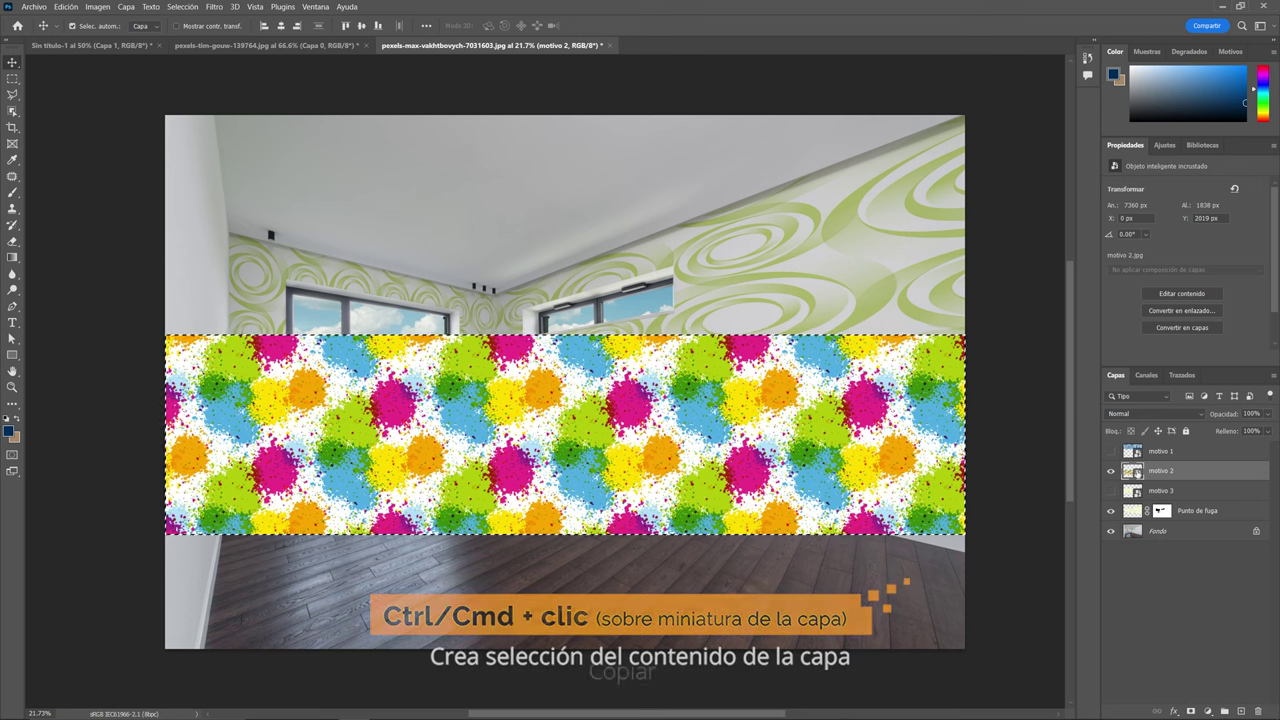
key(ctrl+c)
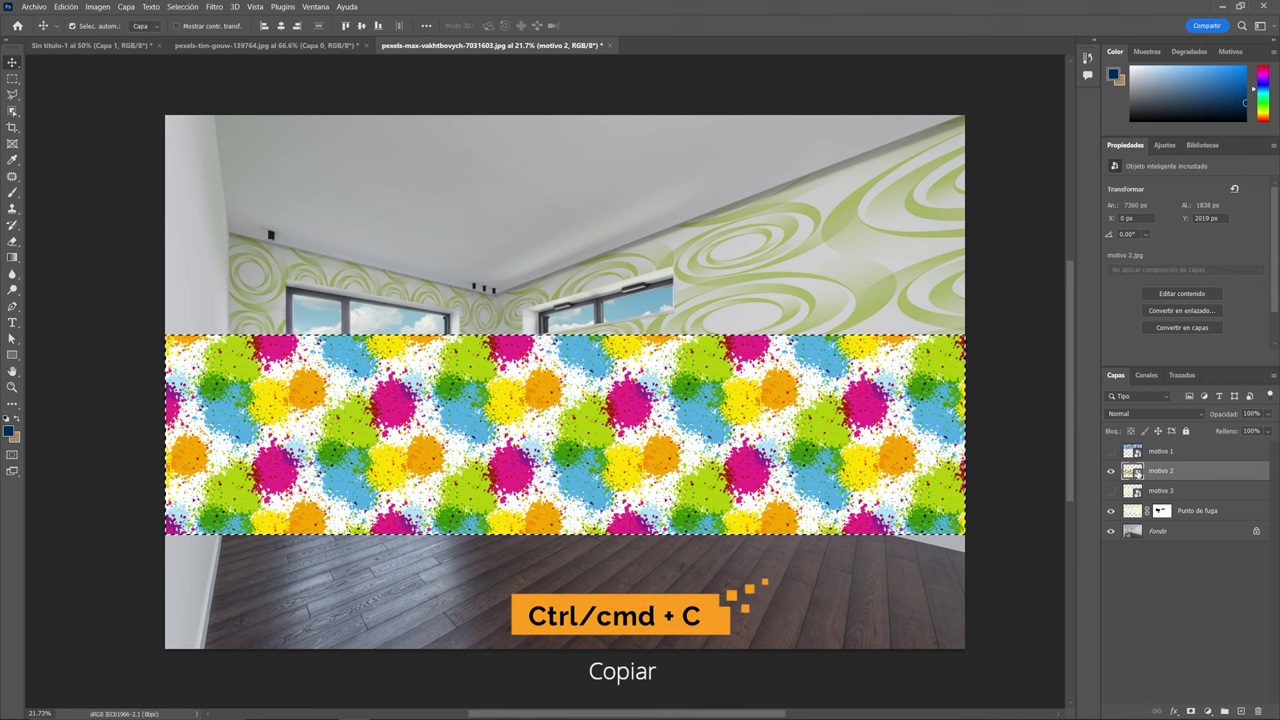
key(ctrl+d)
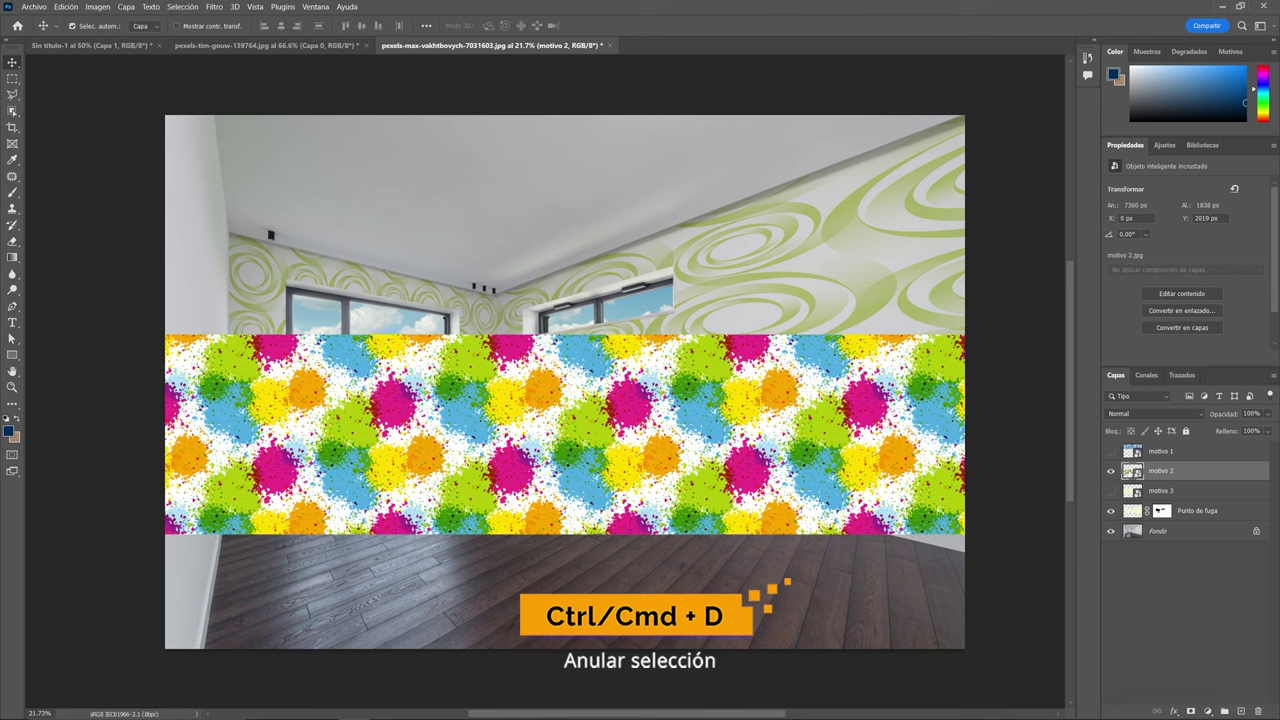
click(1111, 472)
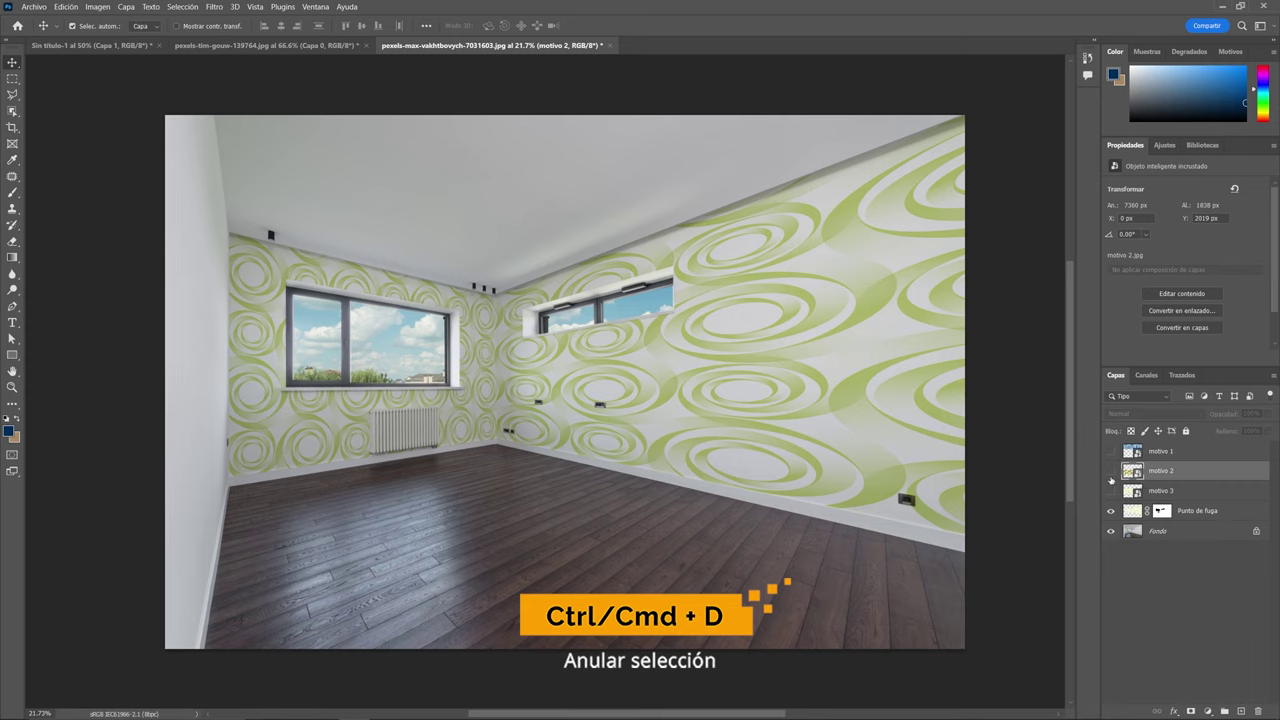
click(1234, 513)
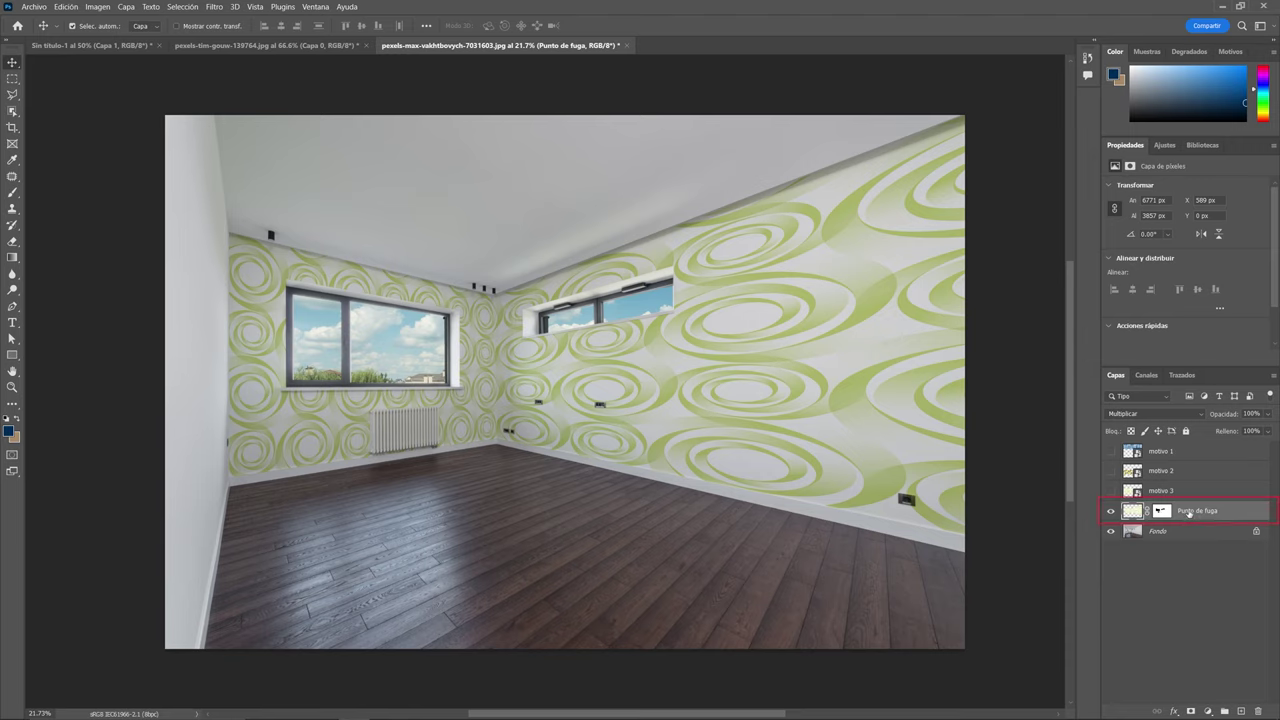
click(217, 7)
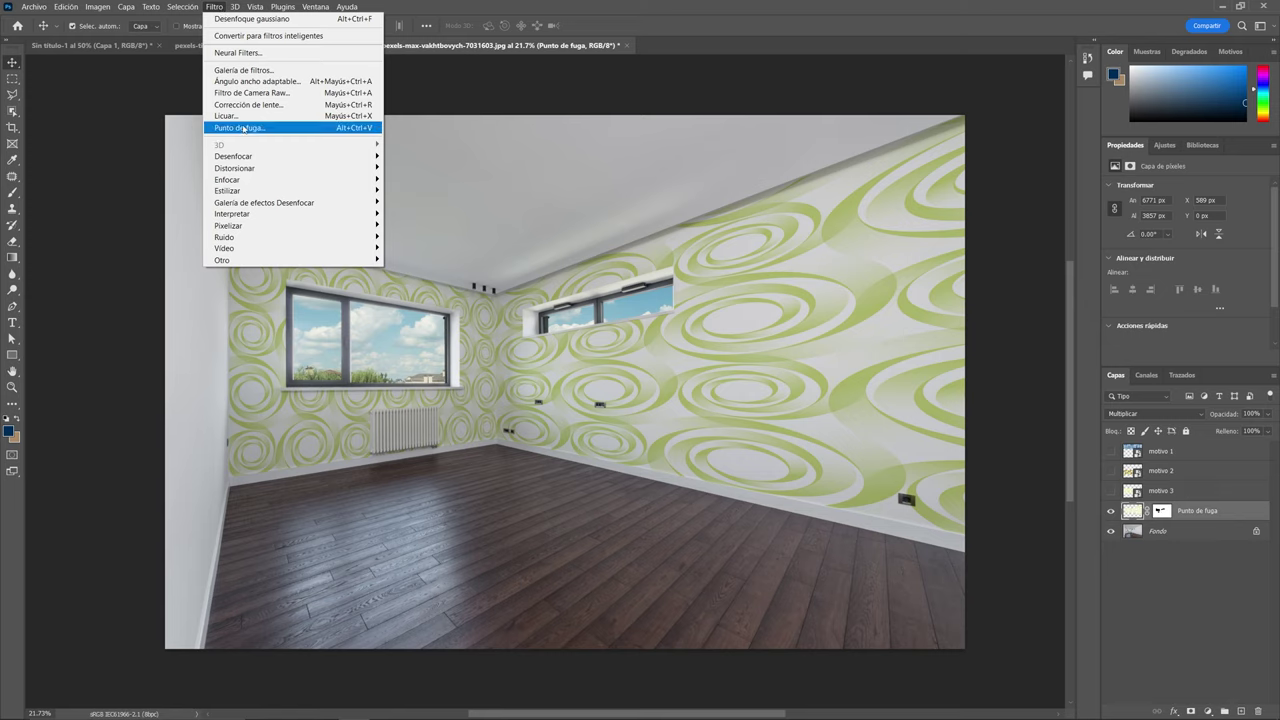
click(240, 128)
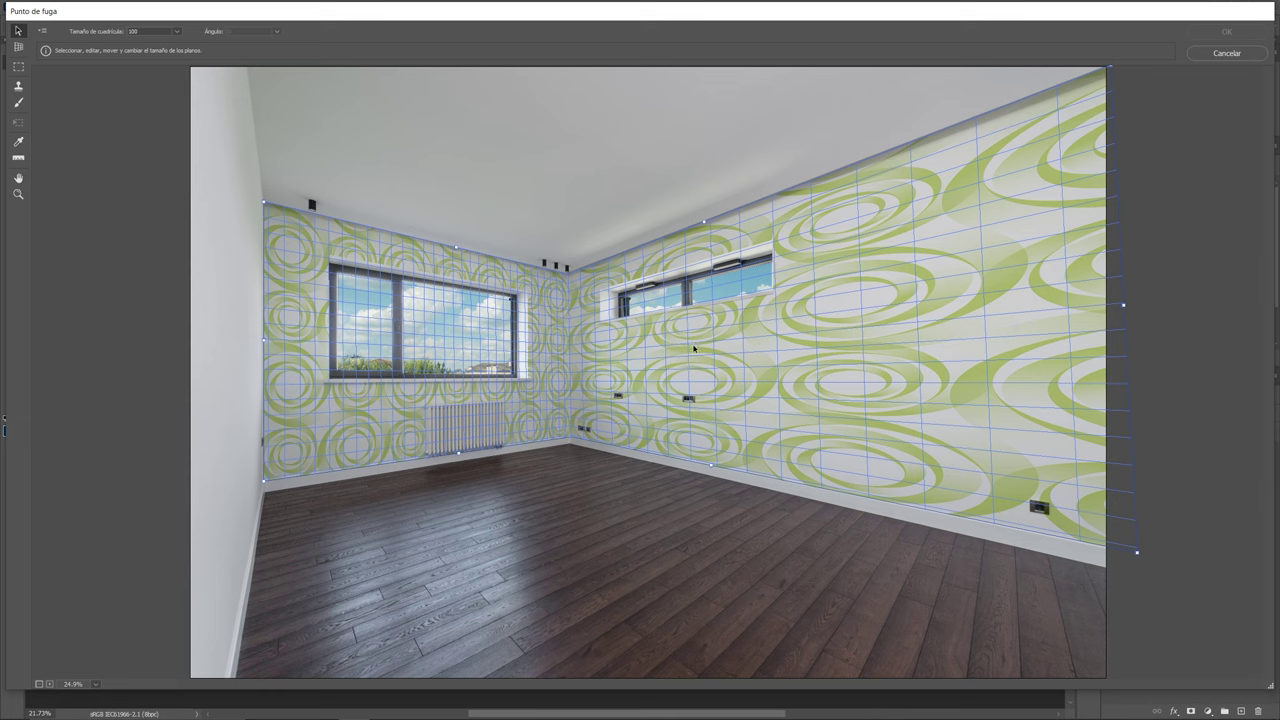
key(ctrl+v)
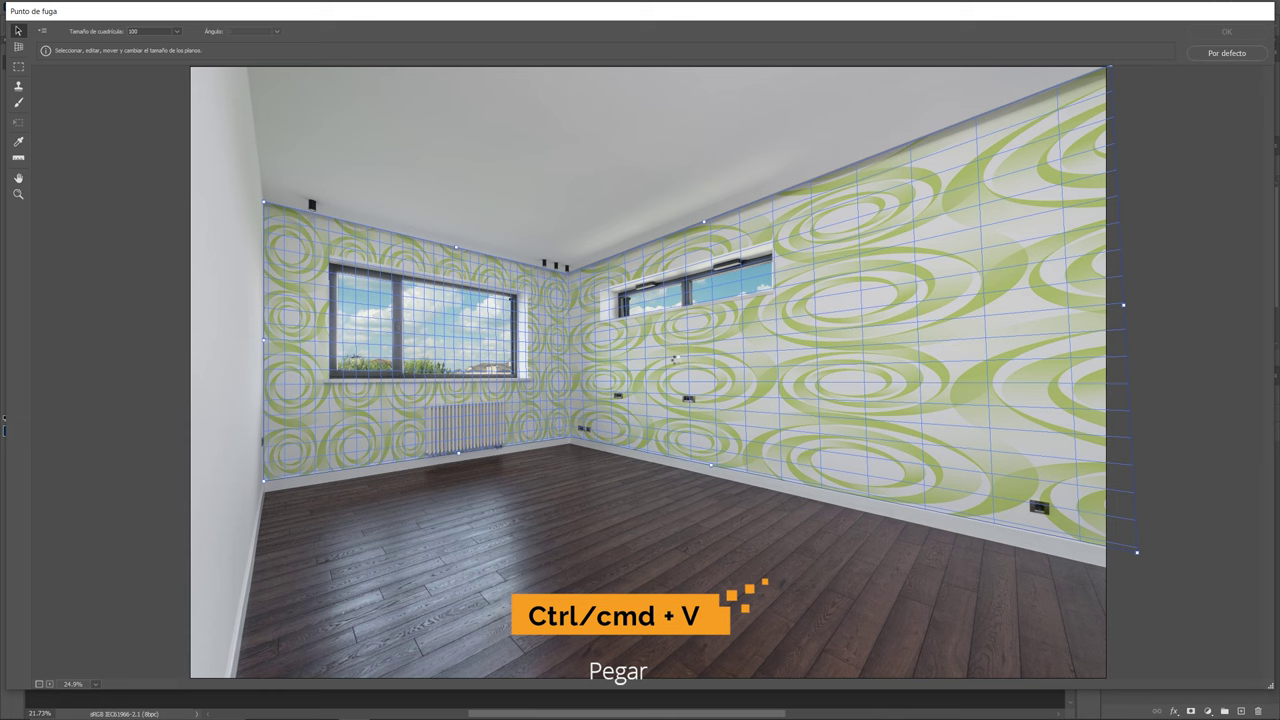
key(ctrl+v)
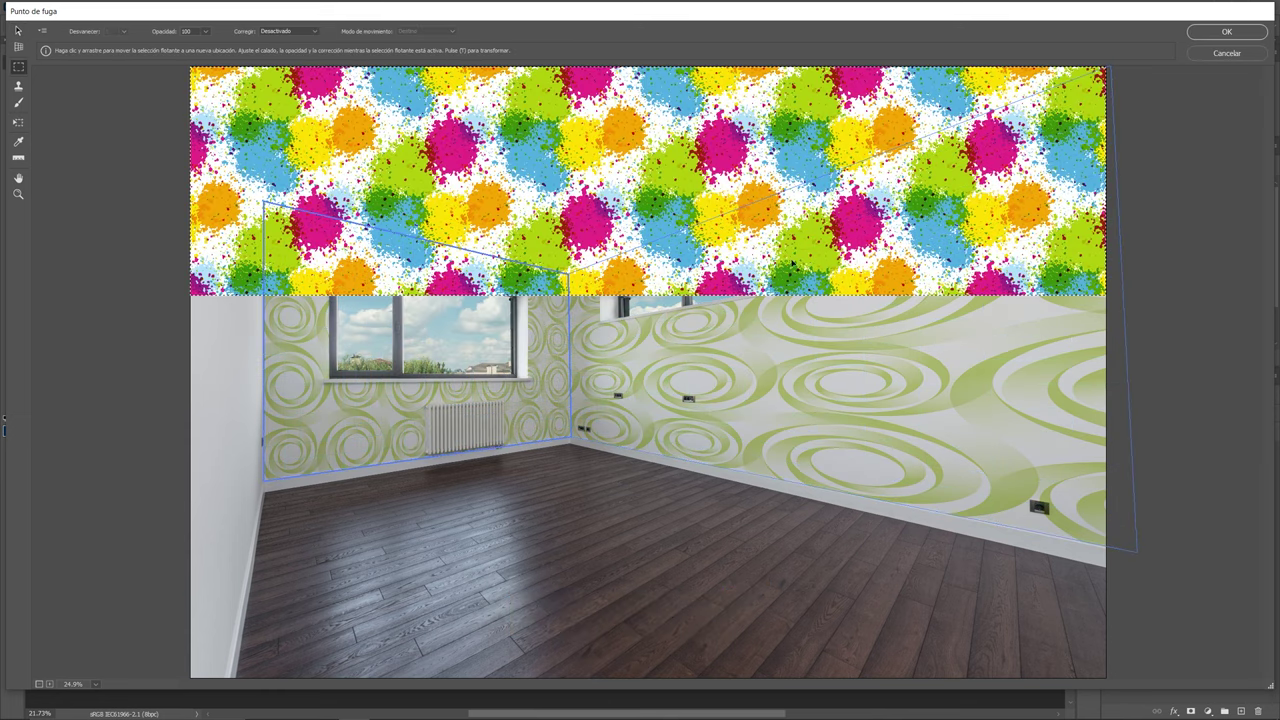
key(ctrl+t)
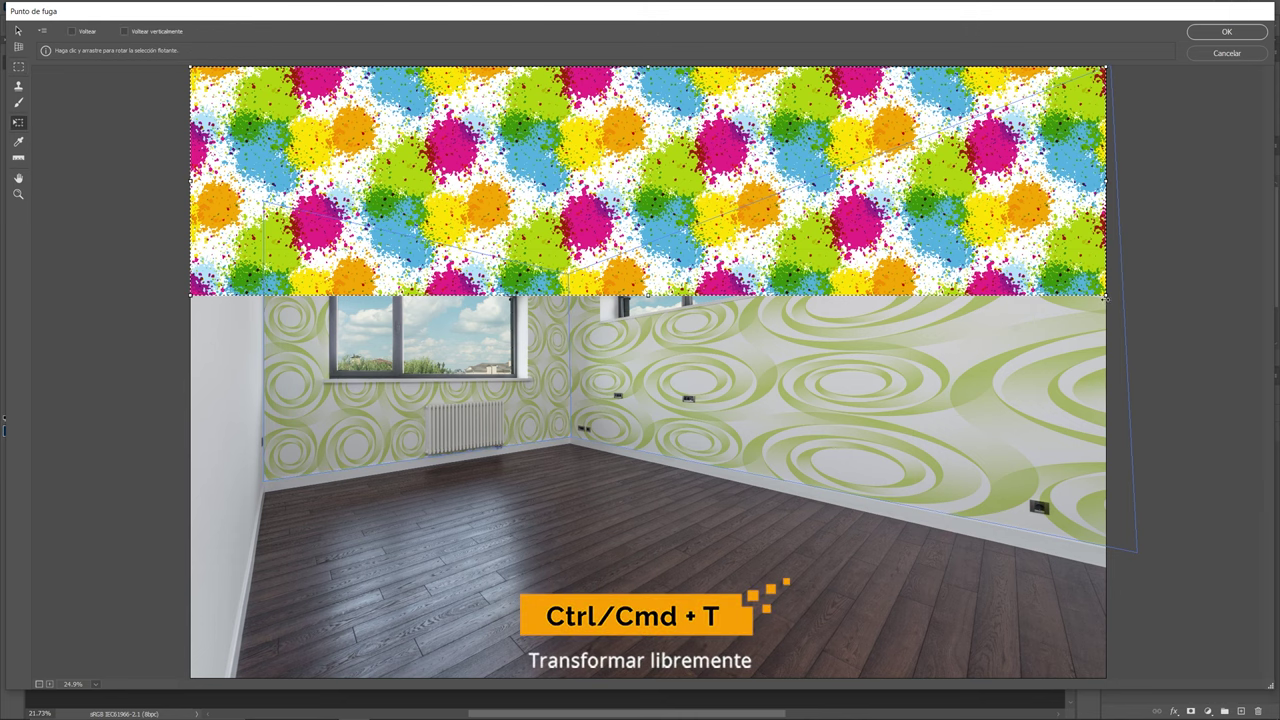
drag(1105, 296, 1075, 284)
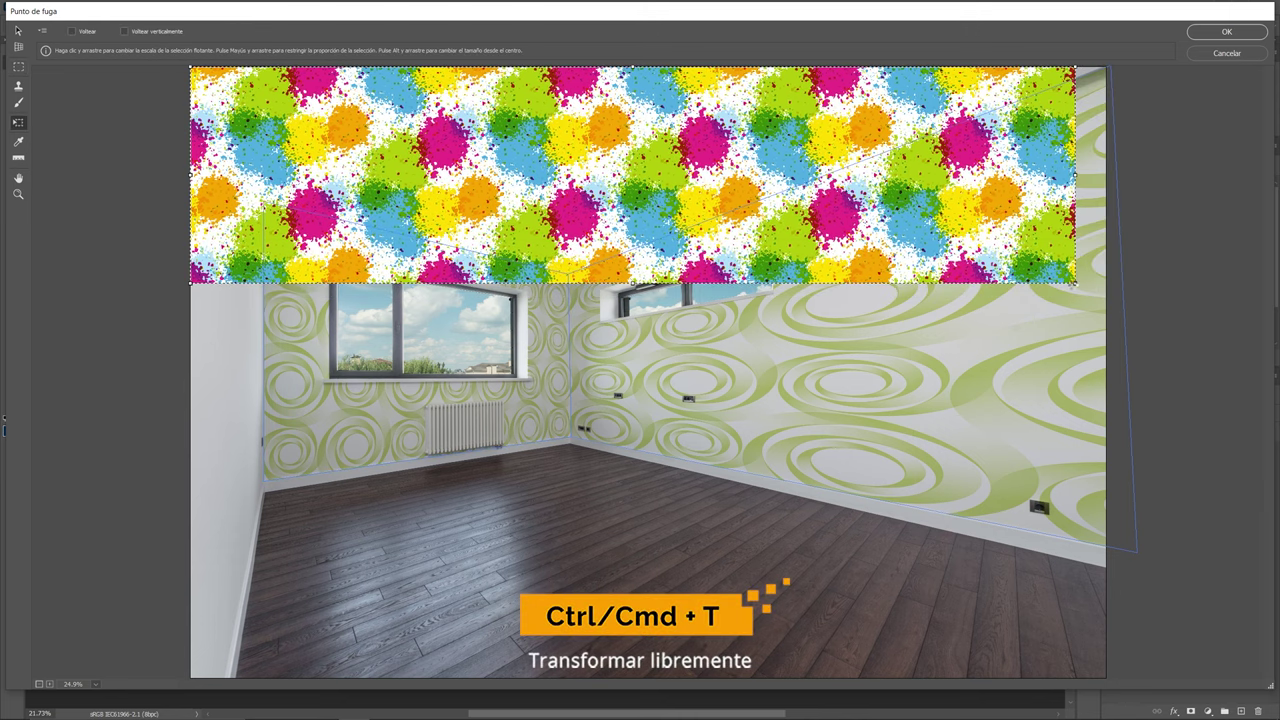
key(v)
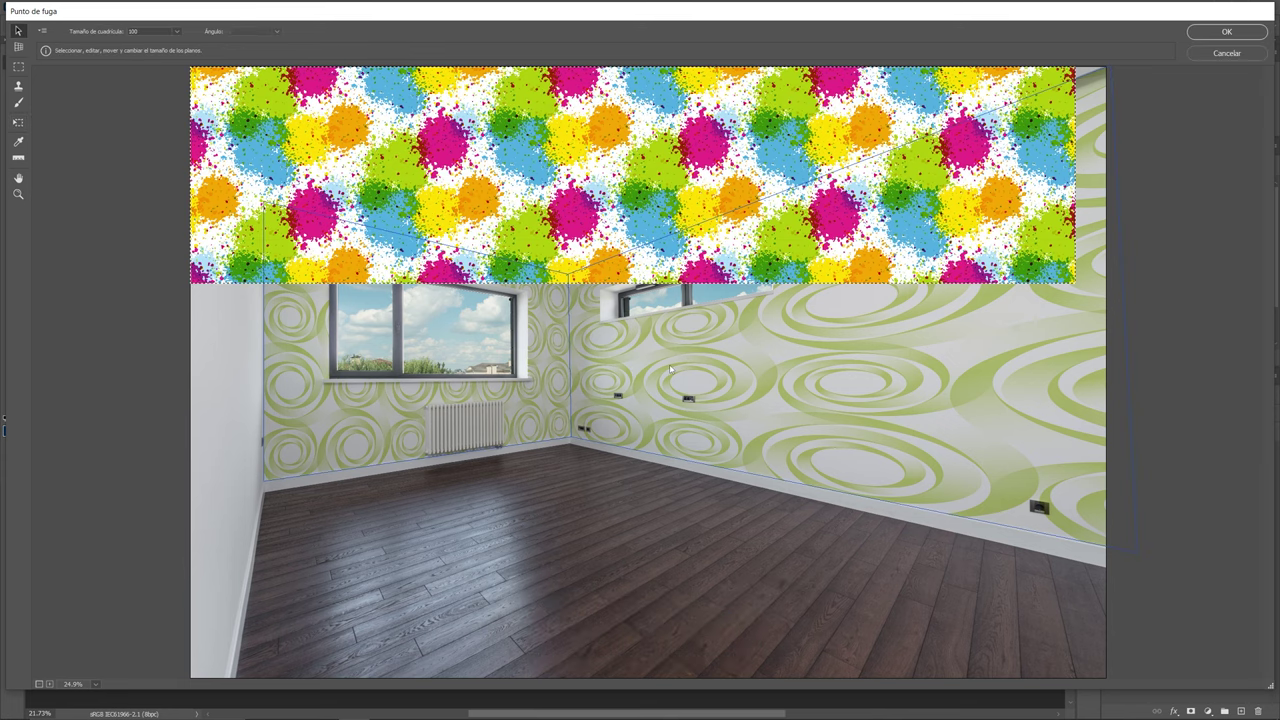
key(t)
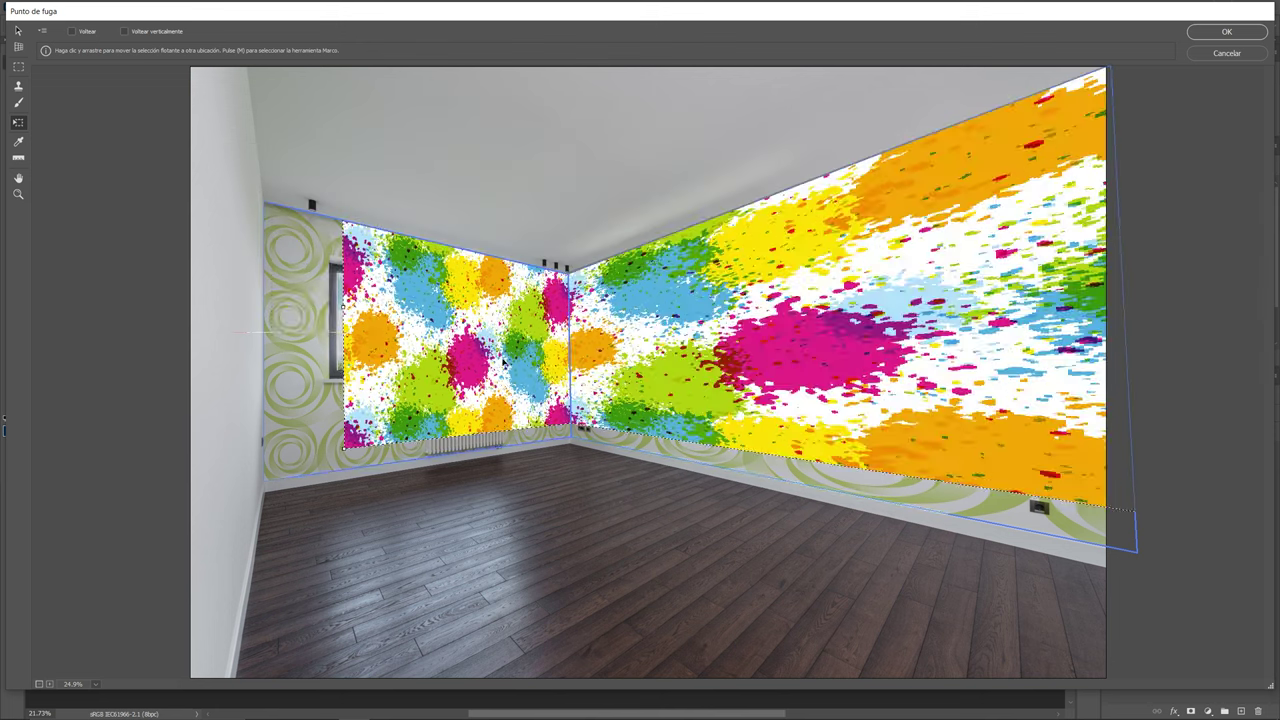
drag(652, 427, 690, 400)
click(1220, 33)
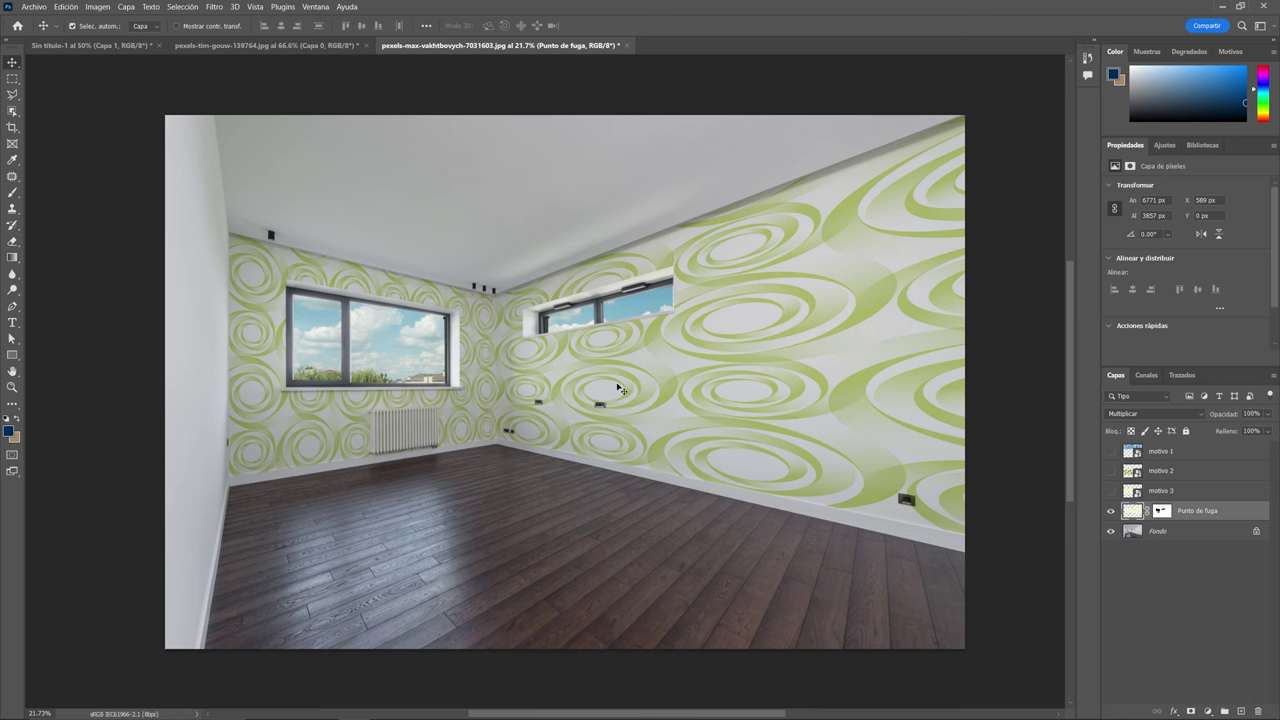
Step: Copy the Capa 1 '¿QUÉ QUIERES HACER HOY?' text from Sin título-1, then return to the room document
click(117, 46)
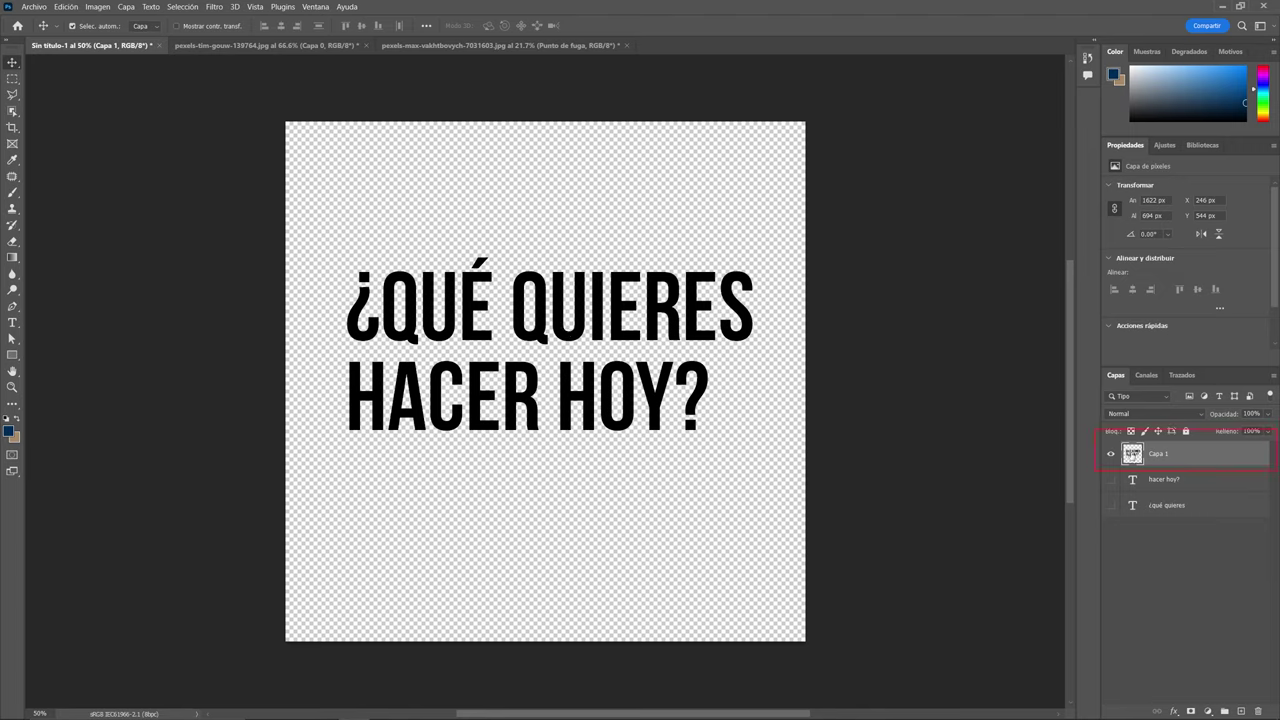
ctrl+click(1132, 455)
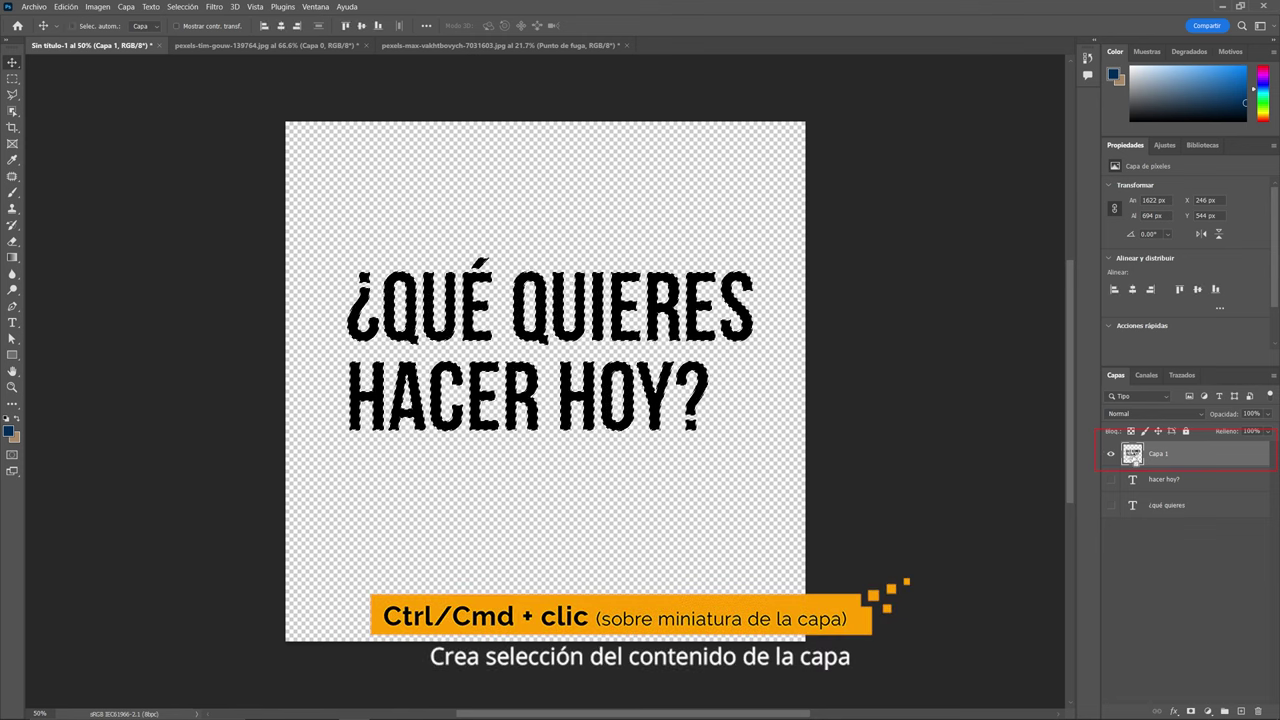
key(ctrl+c)
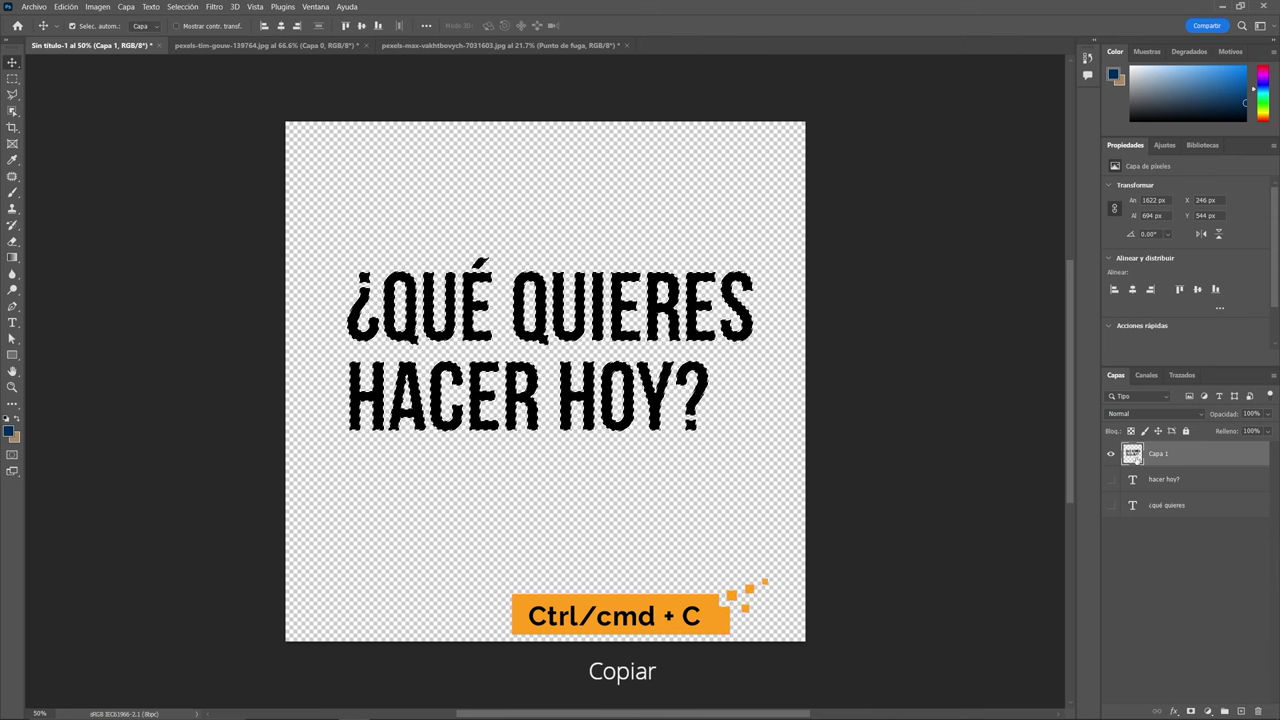
click(323, 46)
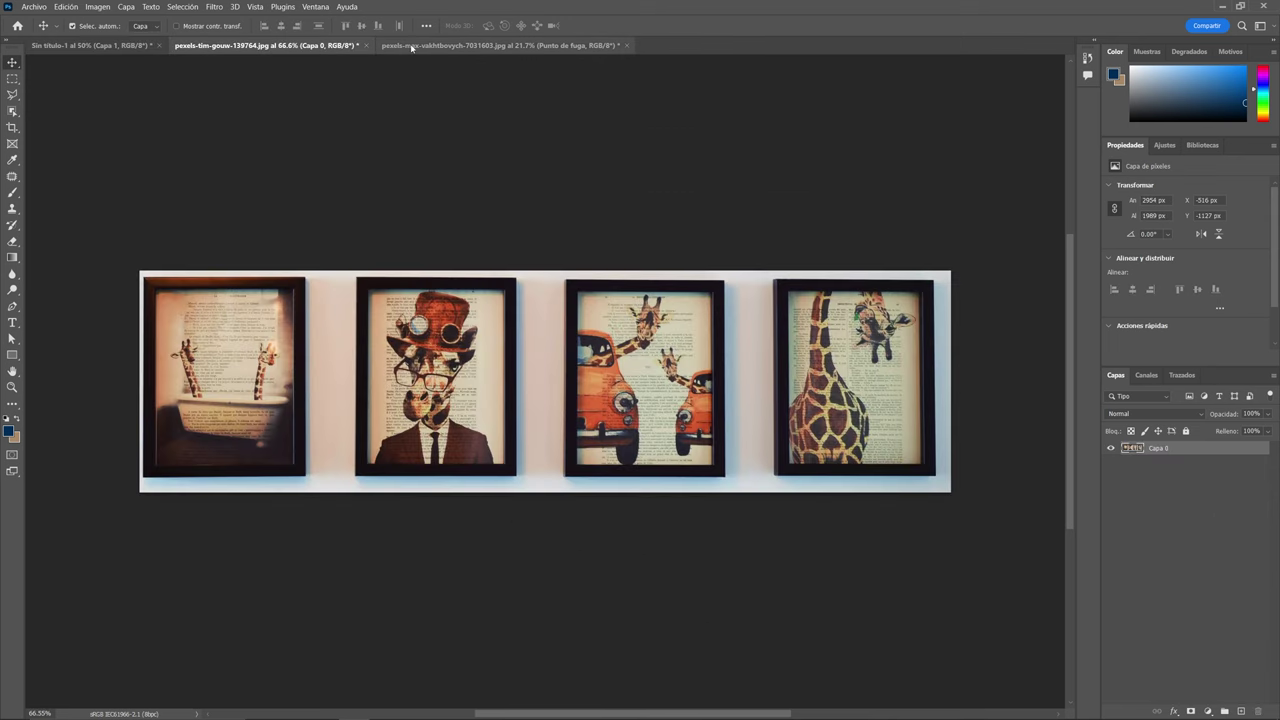
click(500, 46)
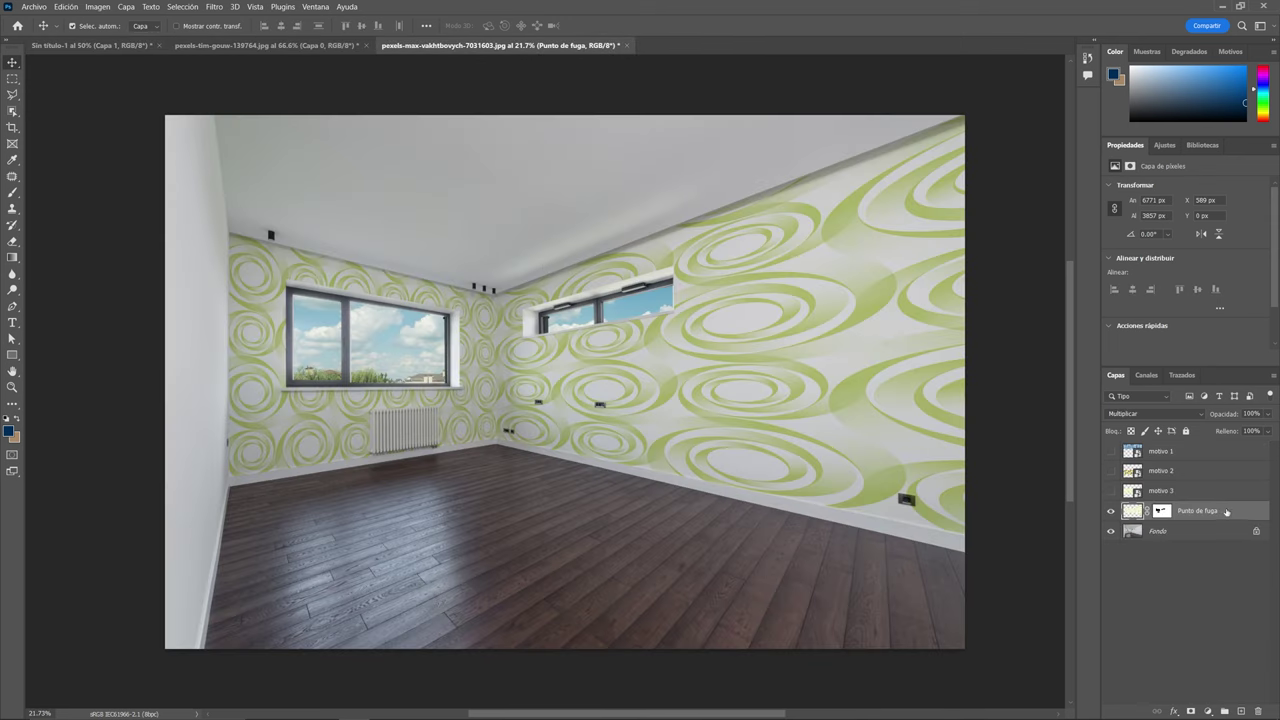
click(229, 7)
Step: Paste the text in Punto de fuga onto the right wall and shrink it below the small window
click(241, 126)
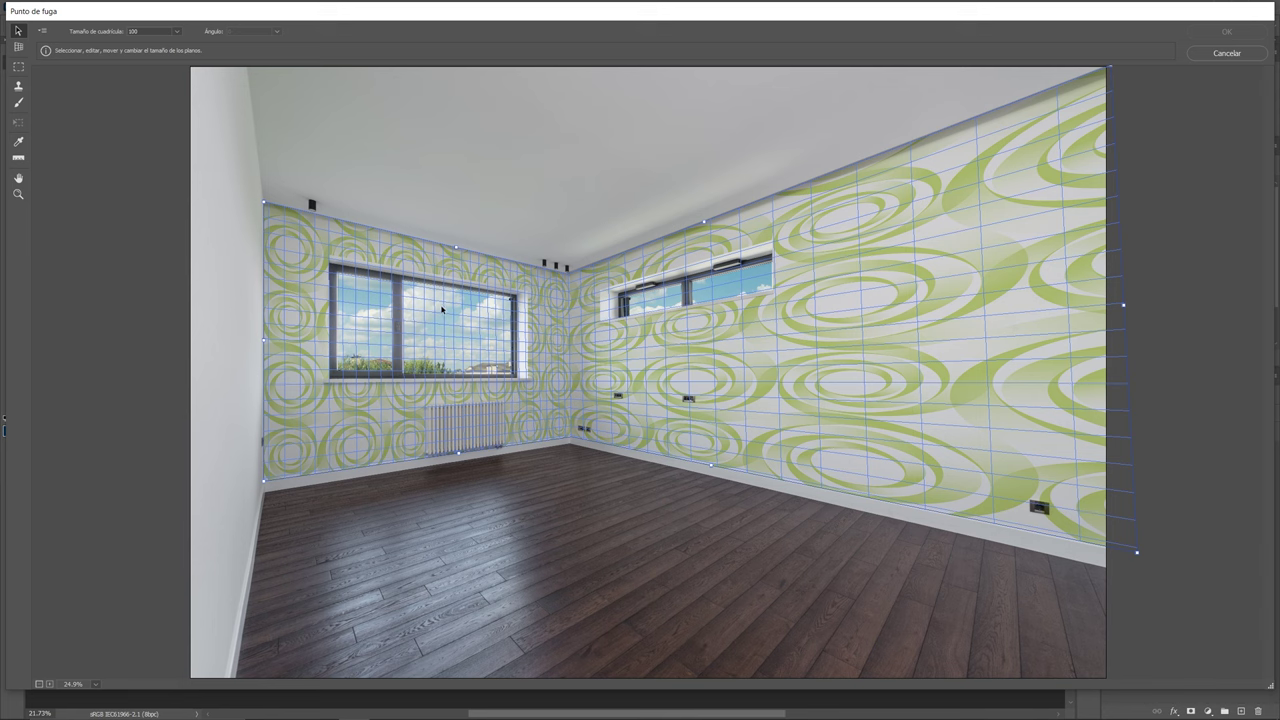
key(ctrl+v)
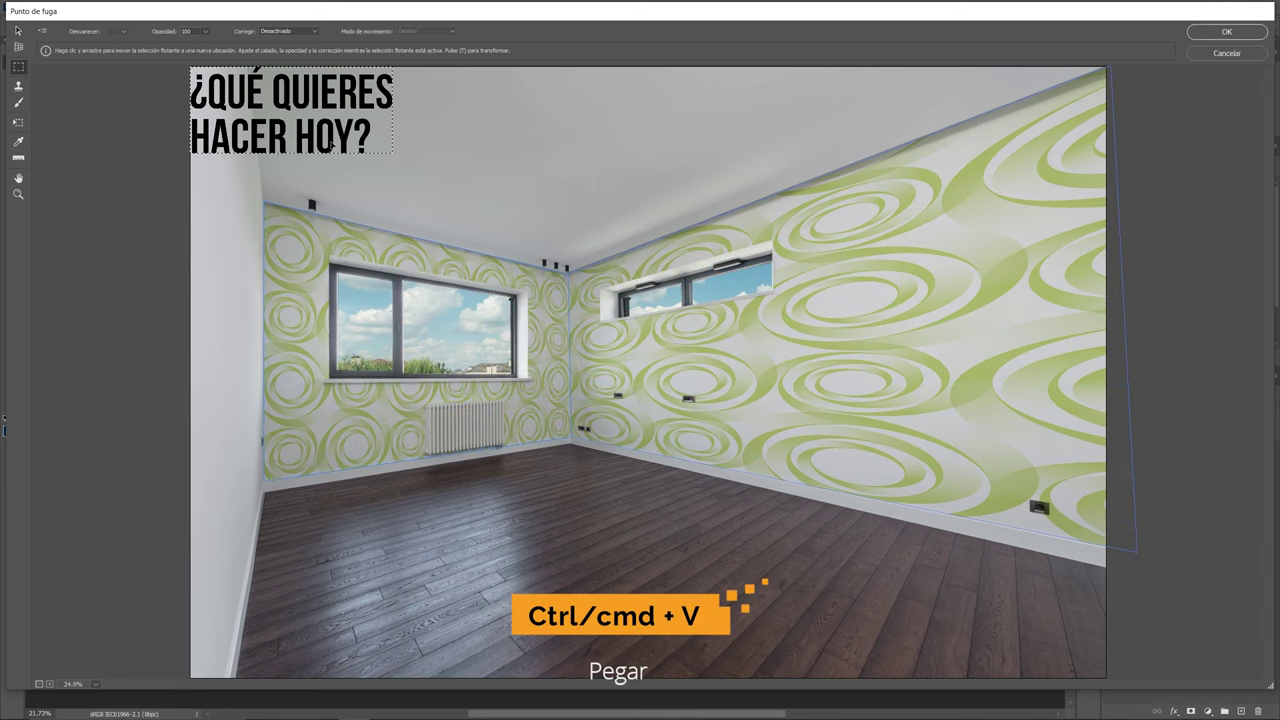
mouse_move(295, 112)
mouse_down()
mouse_move(551, 372)
mouse_move(345, 290)
mouse_move(364, 272)
mouse_move(424, 379)
mouse_move(609, 373)
mouse_move(515, 385)
mouse_move(572, 385)
mouse_move(556, 387)
mouse_move(1000, 360)
mouse_move(810, 372)
mouse_up()
key(t)
mouse_move(583, 335)
mouse_down()
mouse_move(828, 345)
mouse_move(650, 335)
mouse_move(669, 366)
mouse_up()
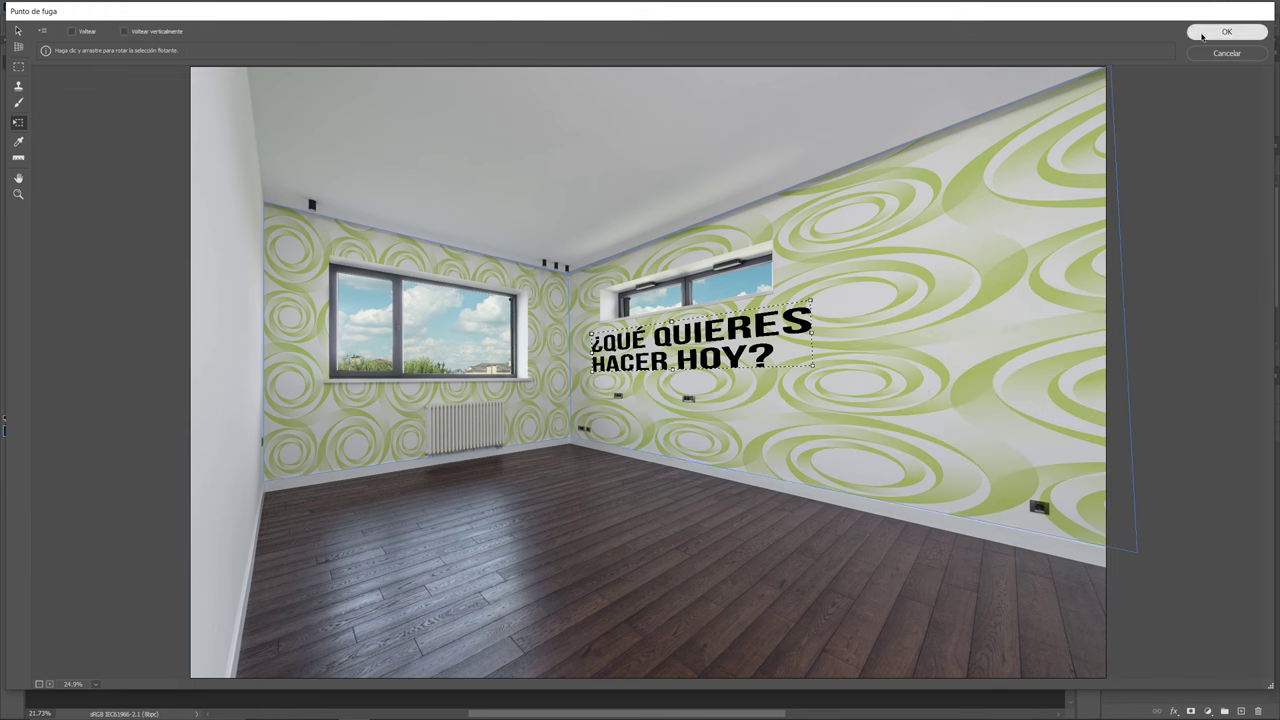
click(1205, 33)
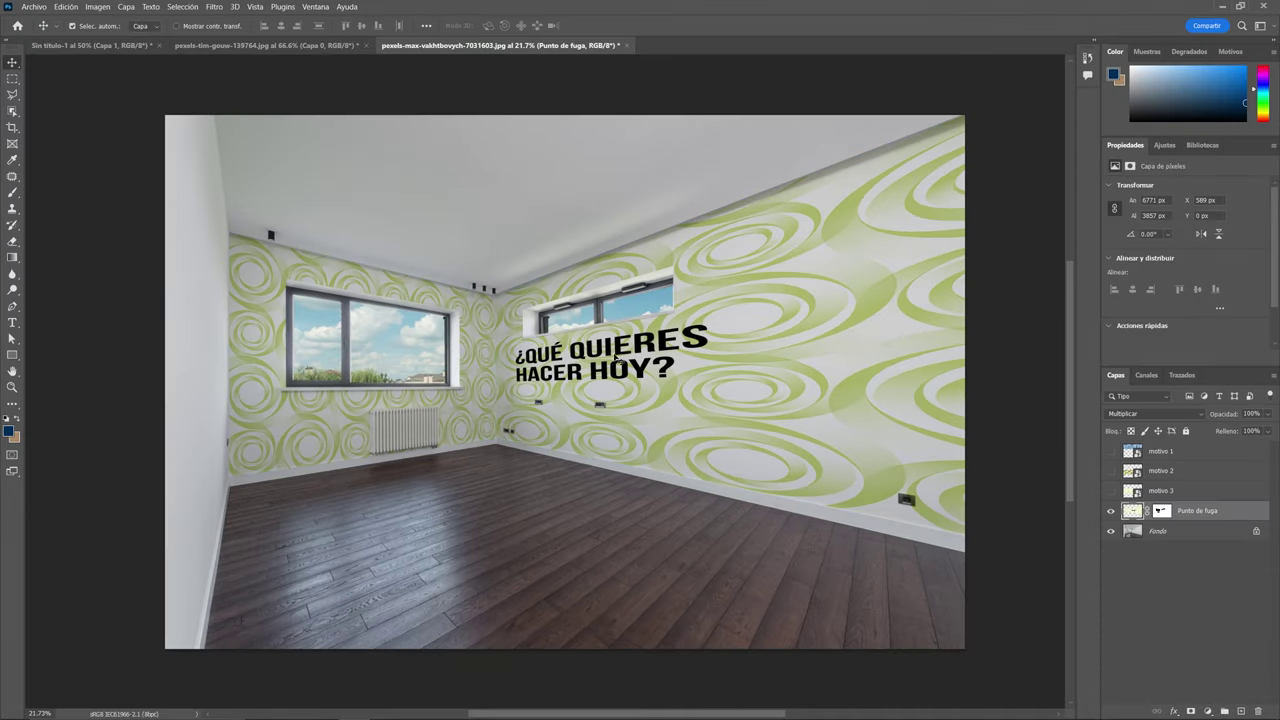
click(1109, 511)
click(1109, 511)
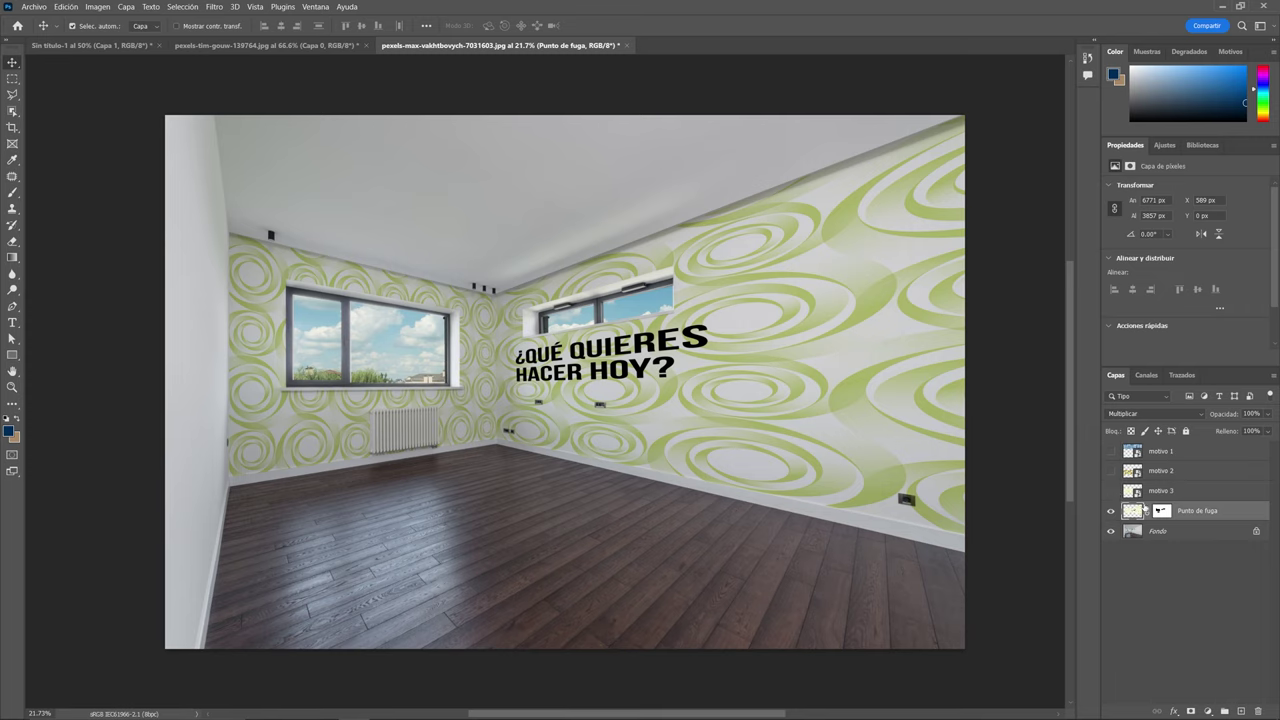